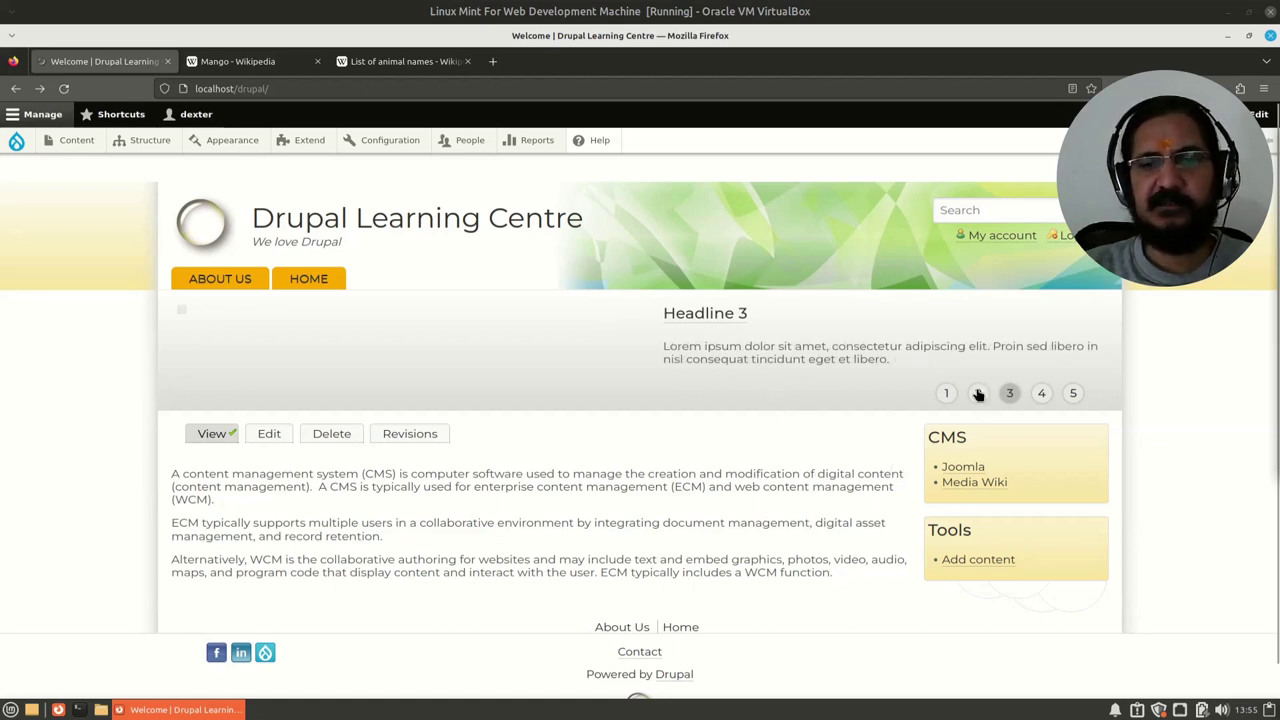
# Open the Media Wiki article from the CMS sidebar and review its logo, description and CMS and Media Wiki tags.
pyautogui.click(962, 484)
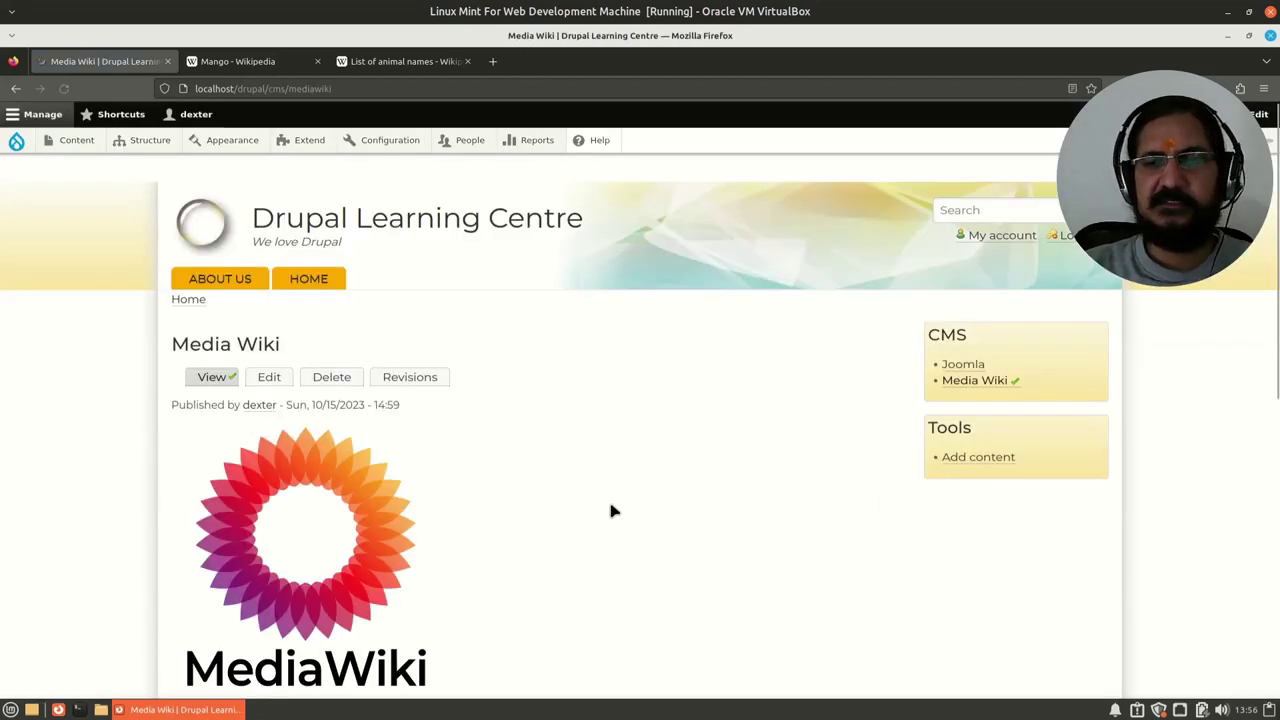
pyautogui.scroll(-3, 610, 495)
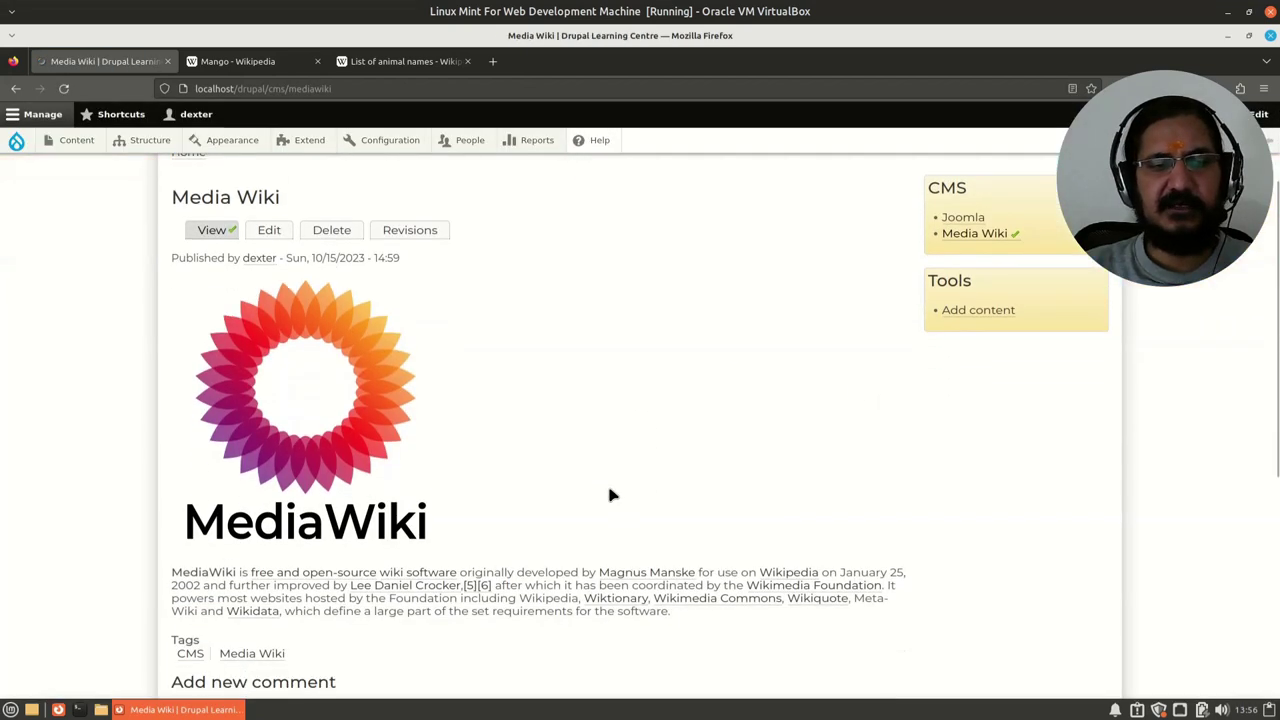
pyautogui.scroll(-6, 610, 490)
pyautogui.scroll(1, 607, 487)
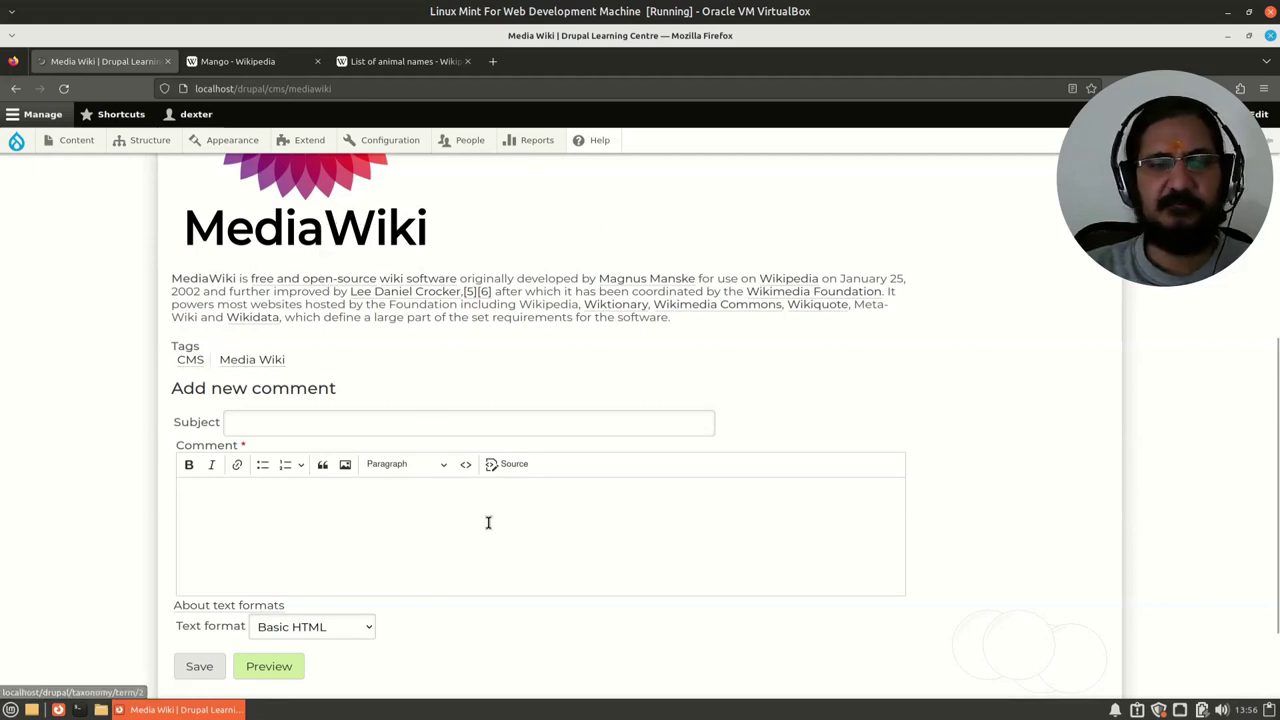
pyautogui.scroll(5, 489, 525)
pyautogui.scroll(3, 489, 528)
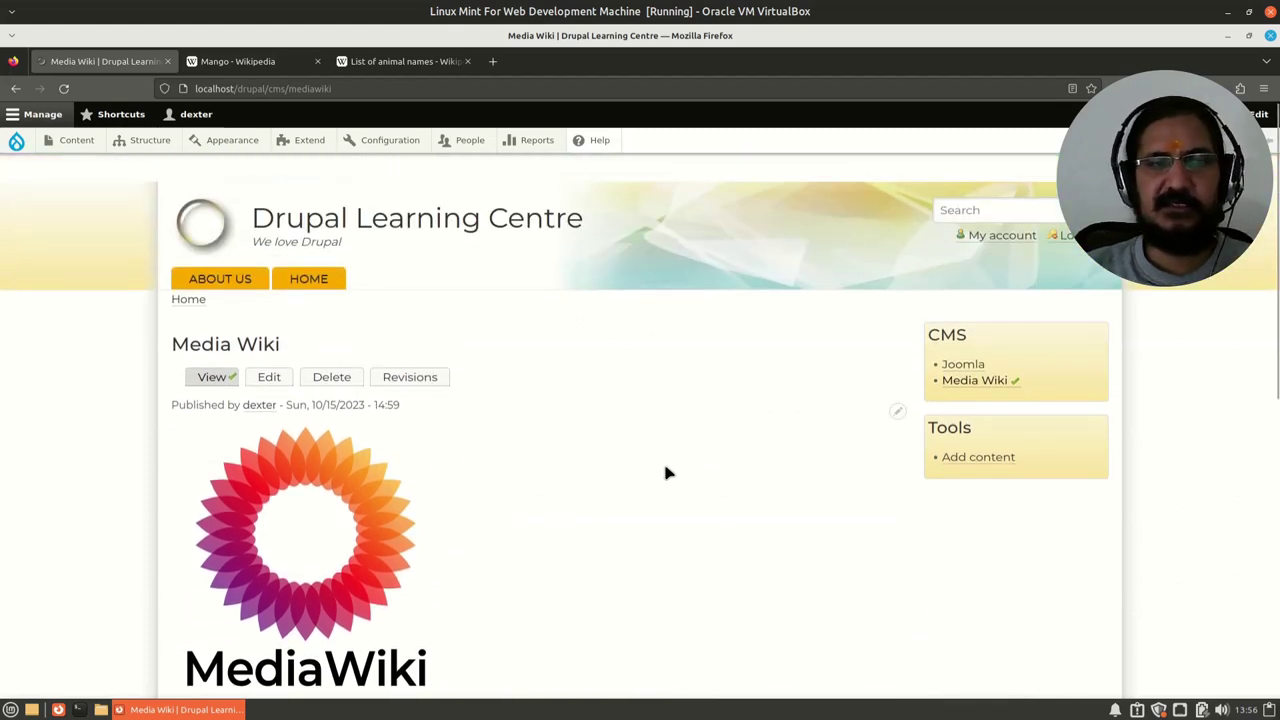
# Open Strawberry from the content list and review its tags strawberry, red, fruit, berry and seeds.
pyautogui.click(85, 145)
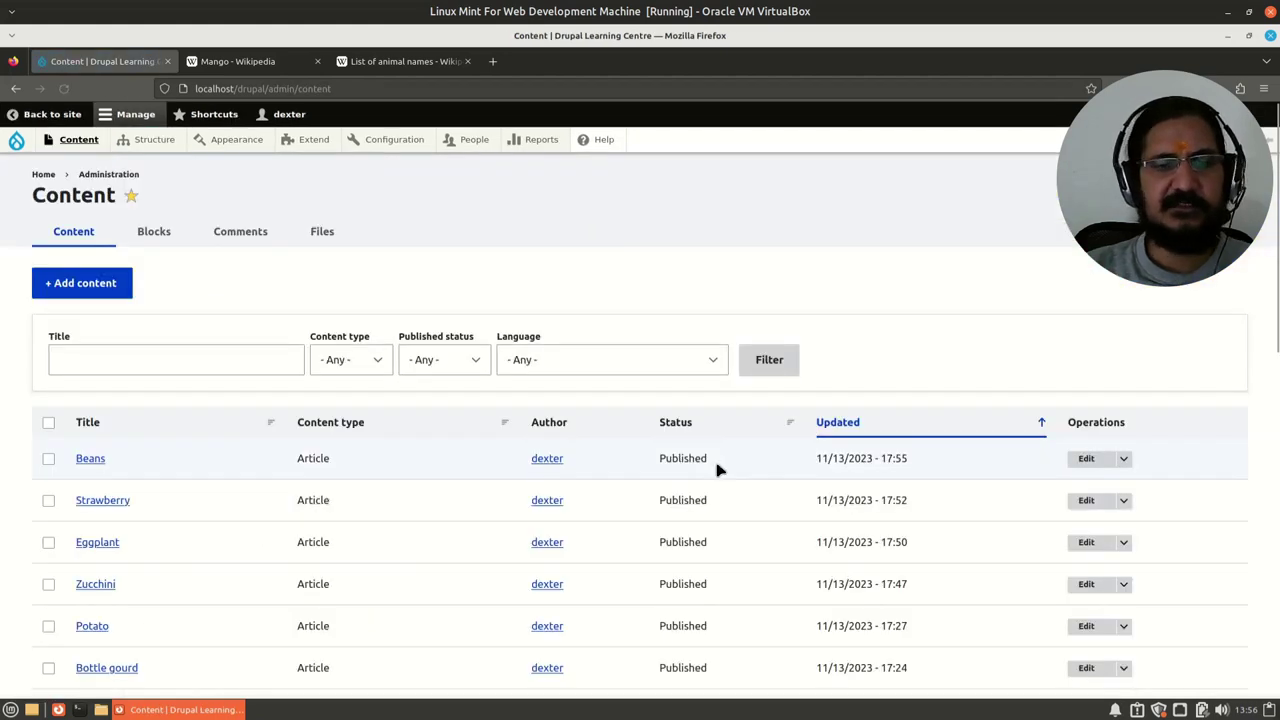
pyautogui.scroll(-3, 716, 470)
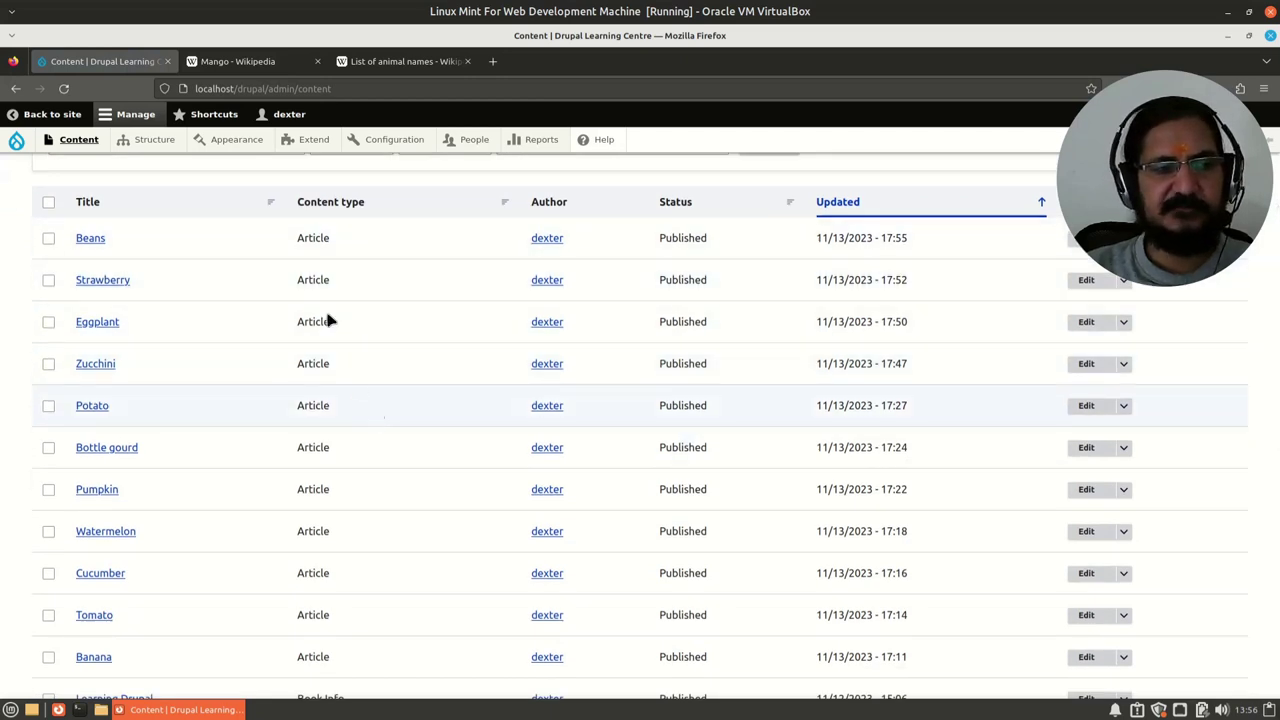
pyautogui.click(105, 280)
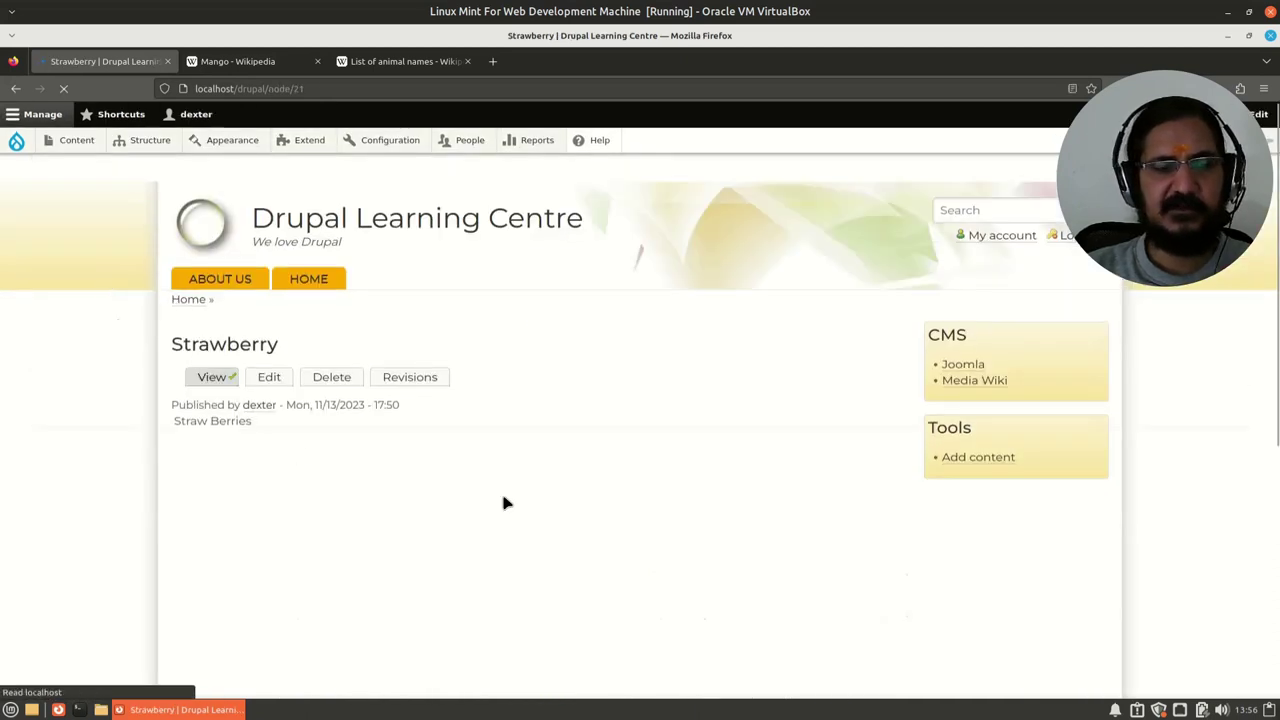
pyautogui.scroll(-3, 501, 489)
pyautogui.scroll(-1, 502, 498)
pyautogui.scroll(2, 502, 498)
pyautogui.scroll(-3, 505, 503)
pyautogui.scroll(-3, 503, 495)
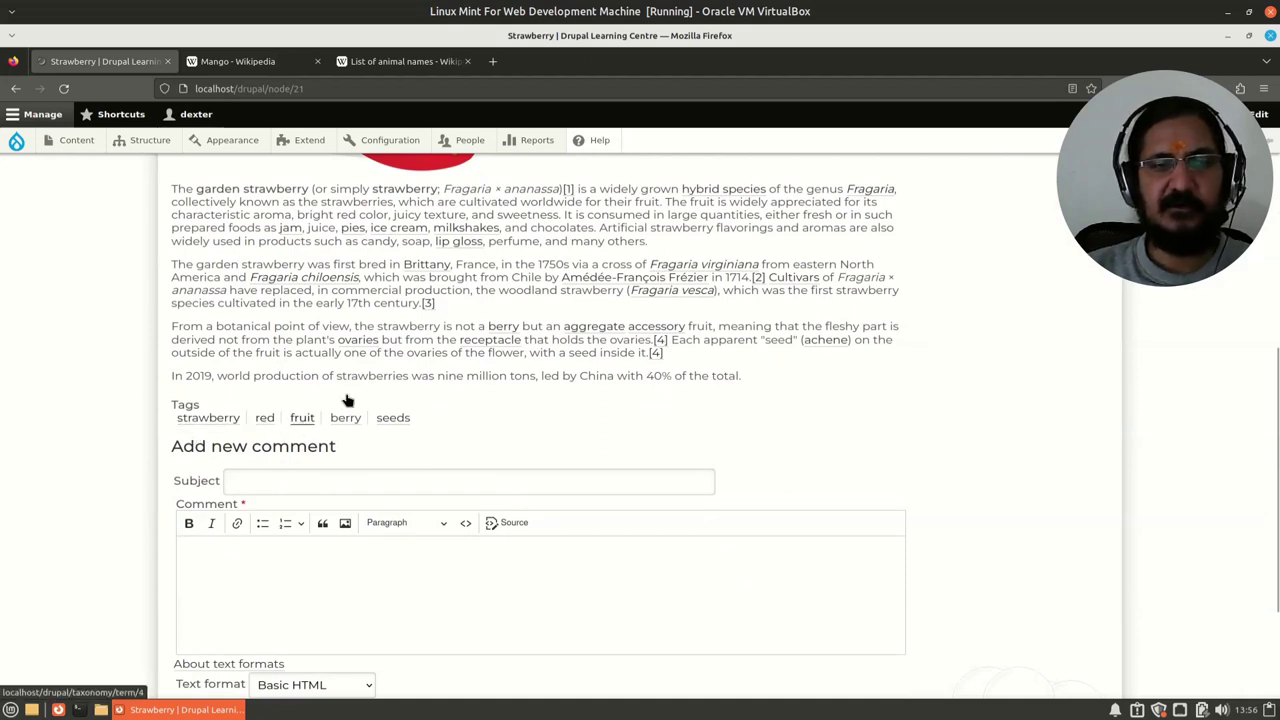
pyautogui.scroll(1, 480, 314)
pyautogui.scroll(1, 480, 314)
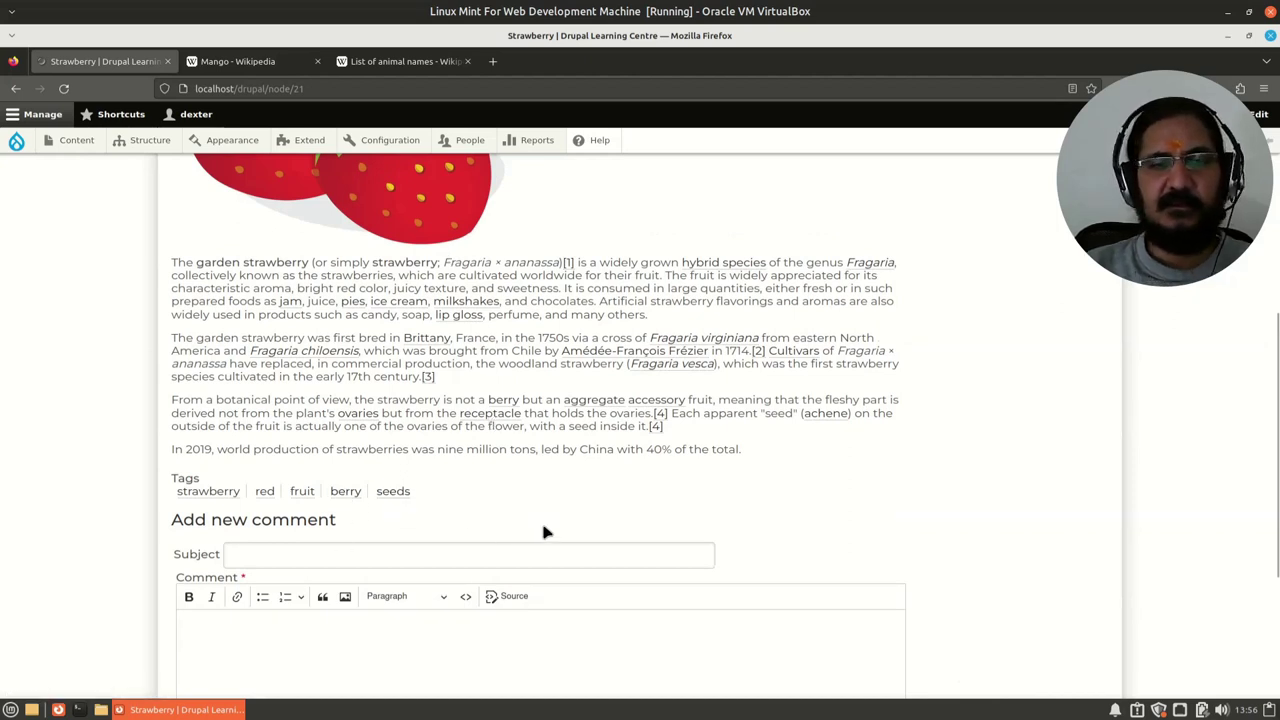
pyautogui.scroll(1, 581, 542)
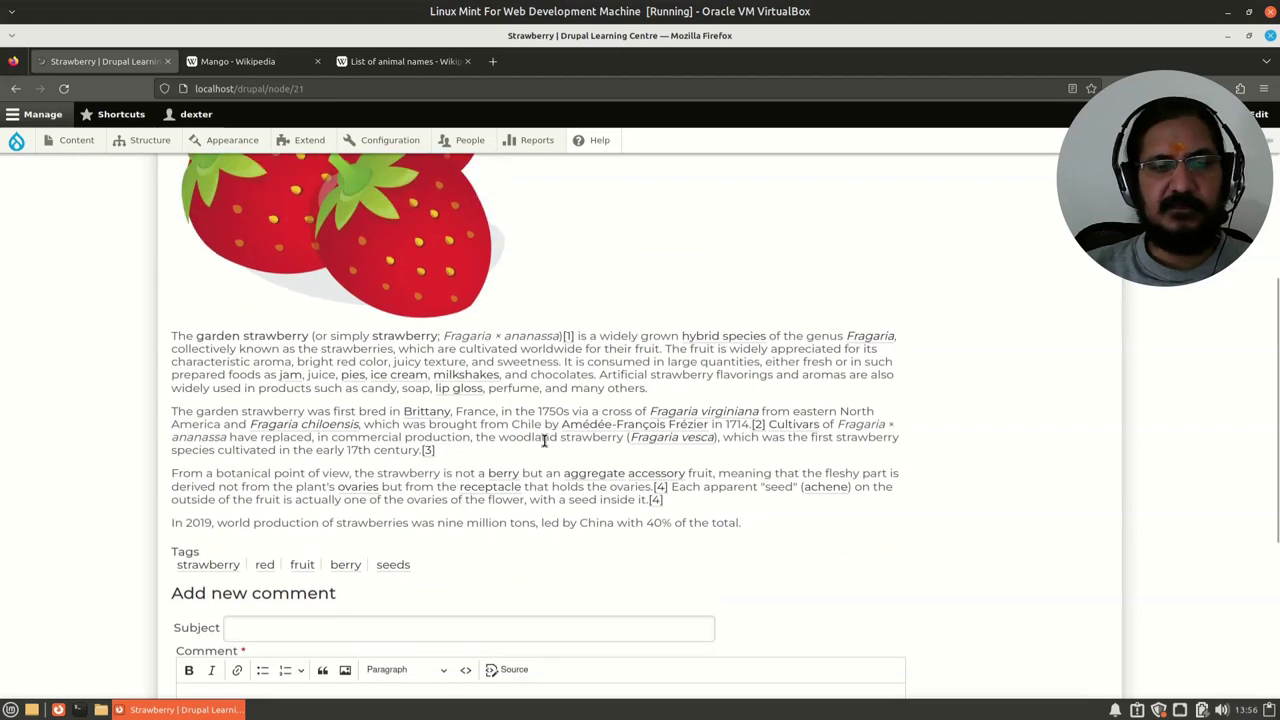
# Open the seeds tag page and browse Beans, Strawberry, Zucchini, Bottle gourd, Watermelon and Cucumber.
pyautogui.click(394, 566)
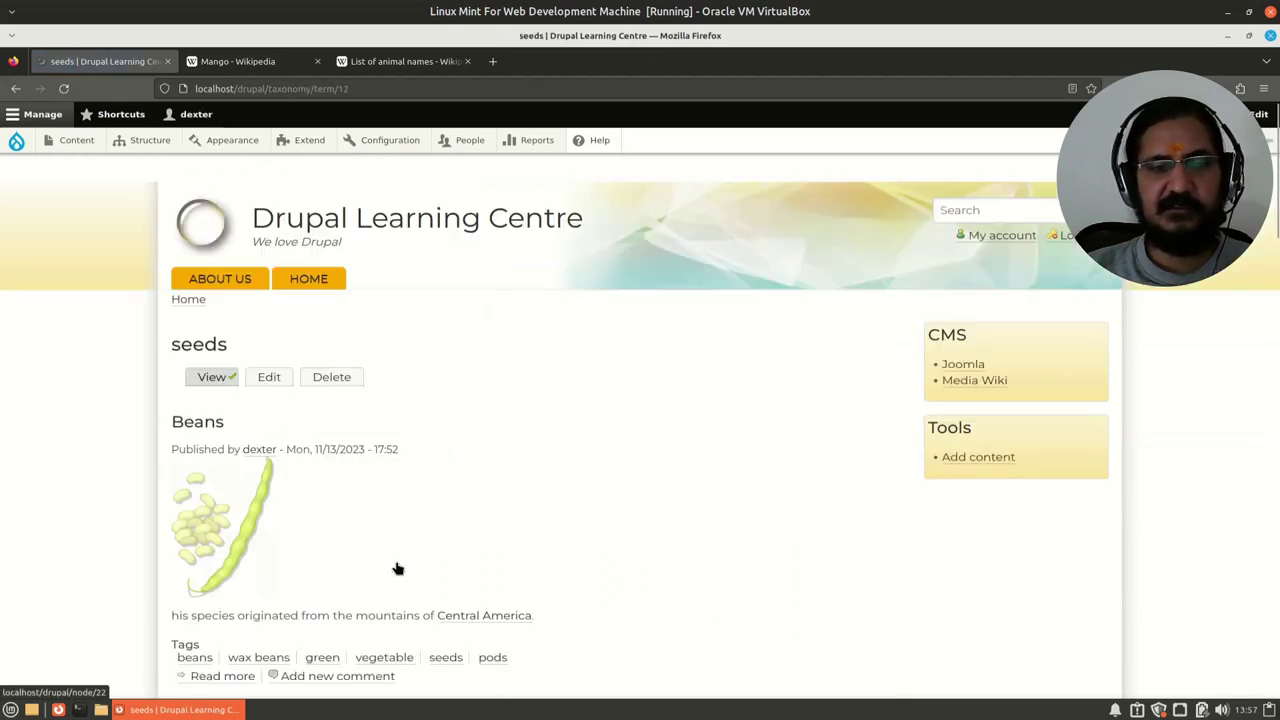
pyautogui.scroll(-1, 397, 568)
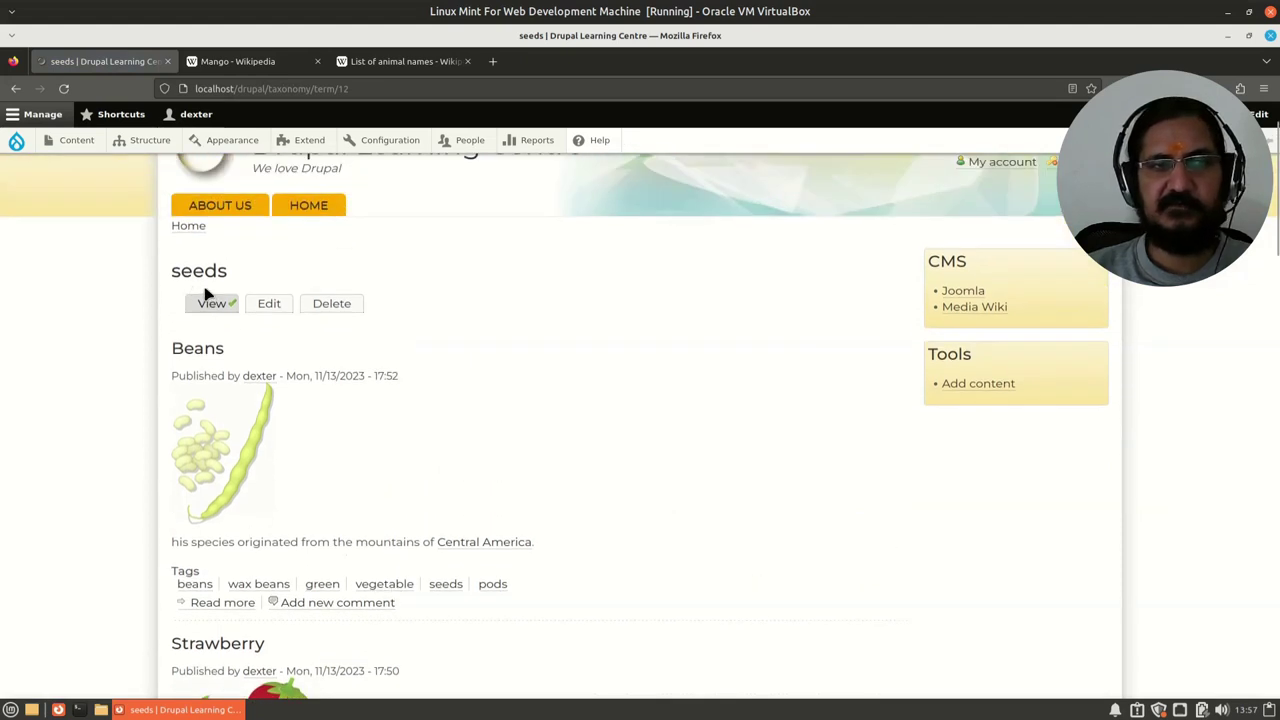
pyautogui.scroll(-2, 568, 469)
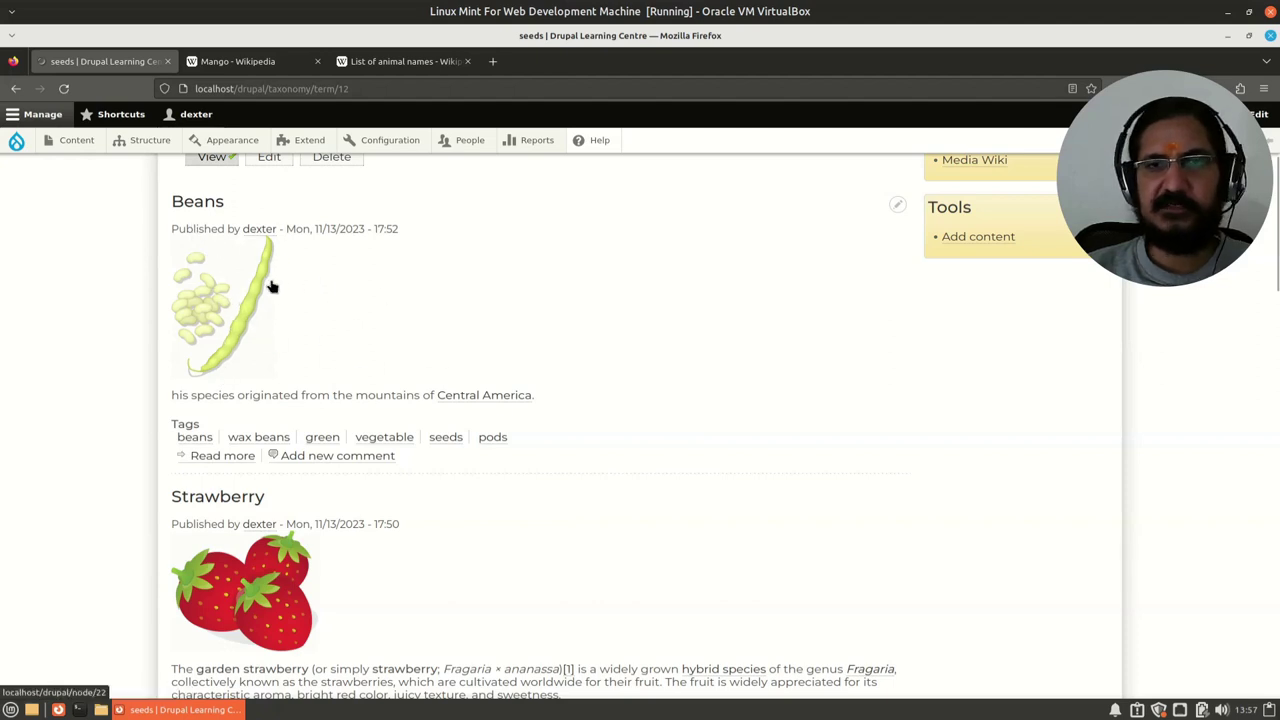
pyautogui.scroll(-3, 523, 437)
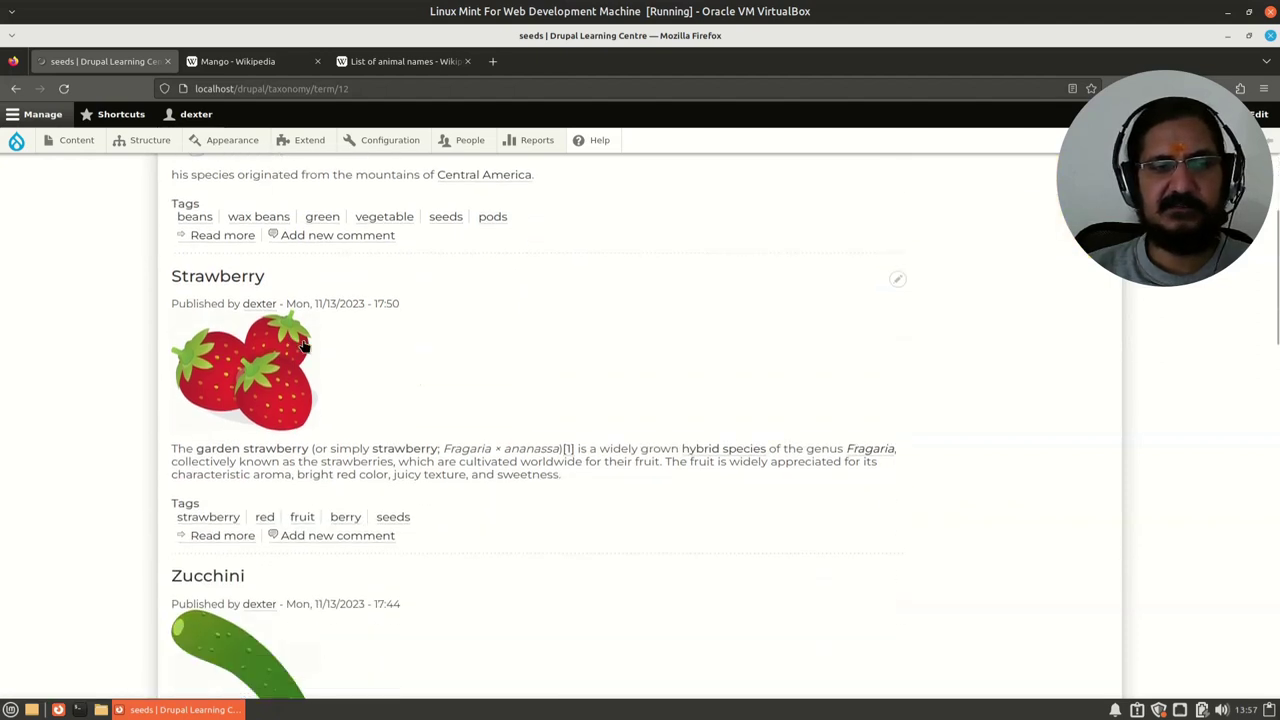
pyautogui.scroll(-5, 416, 430)
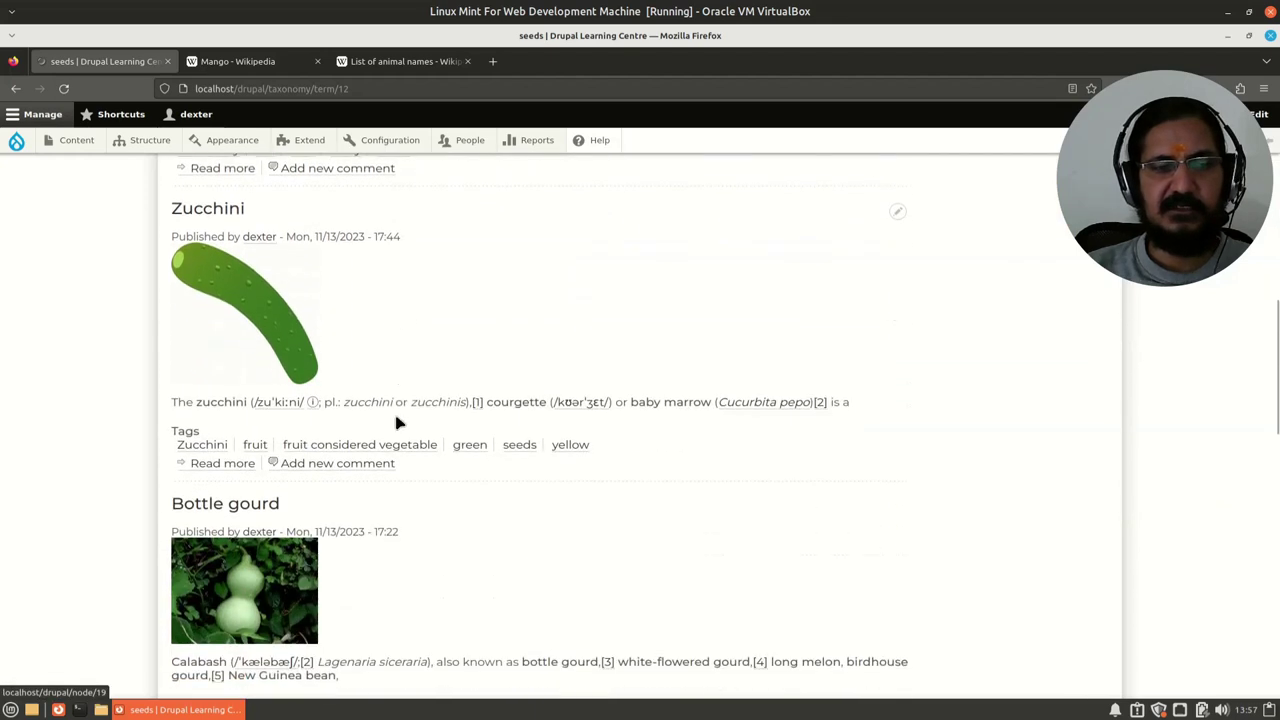
pyautogui.scroll(-15, 397, 423)
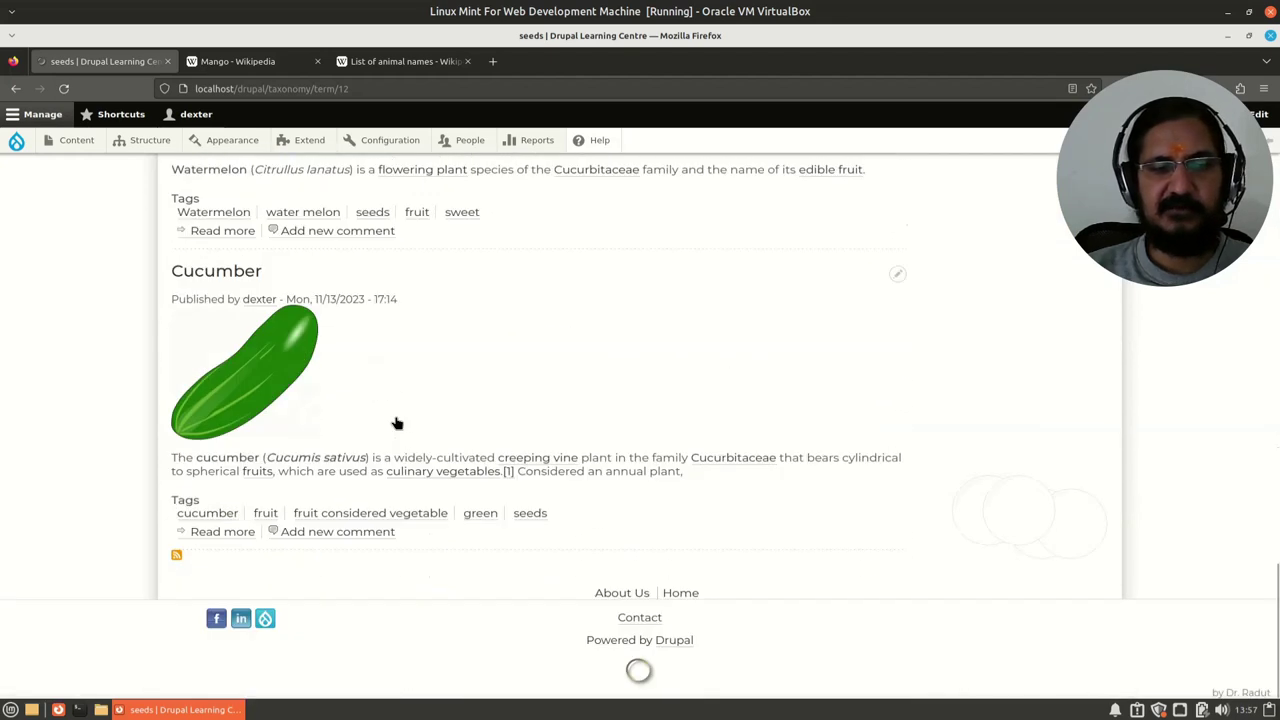
pyautogui.scroll(10, 414, 451)
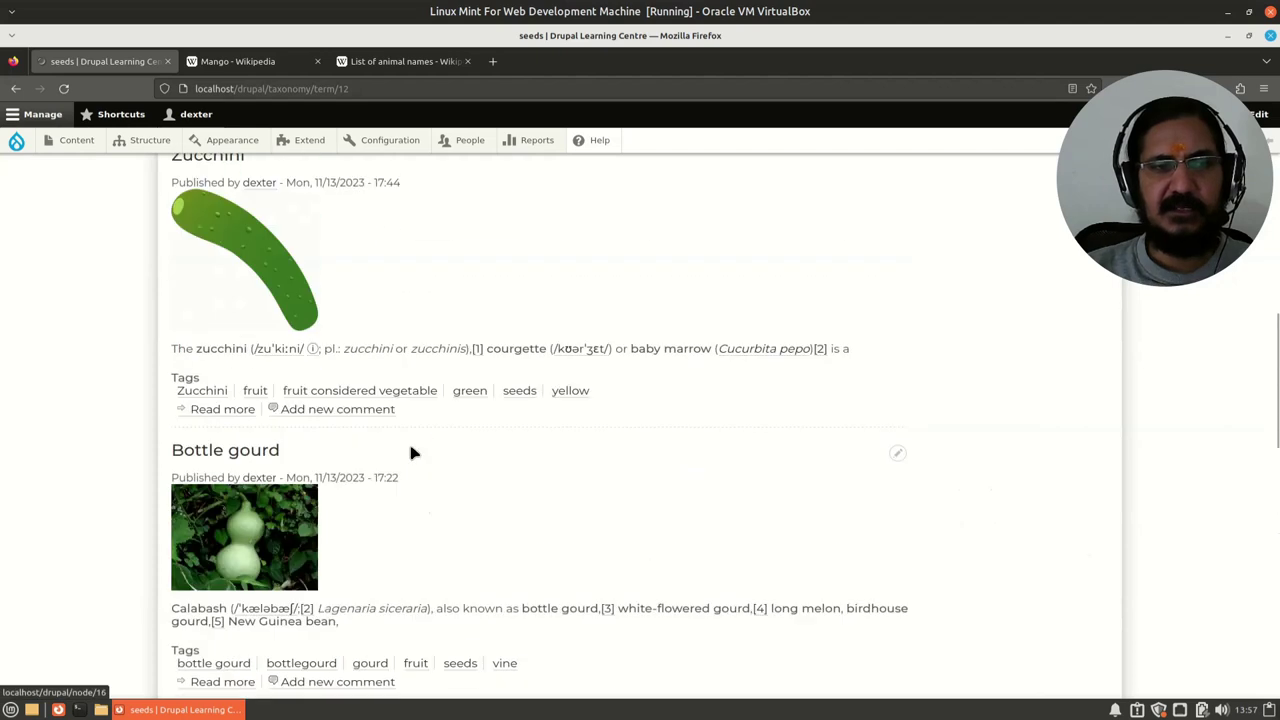
pyautogui.scroll(5, 414, 453)
pyautogui.scroll(2, 703, 523)
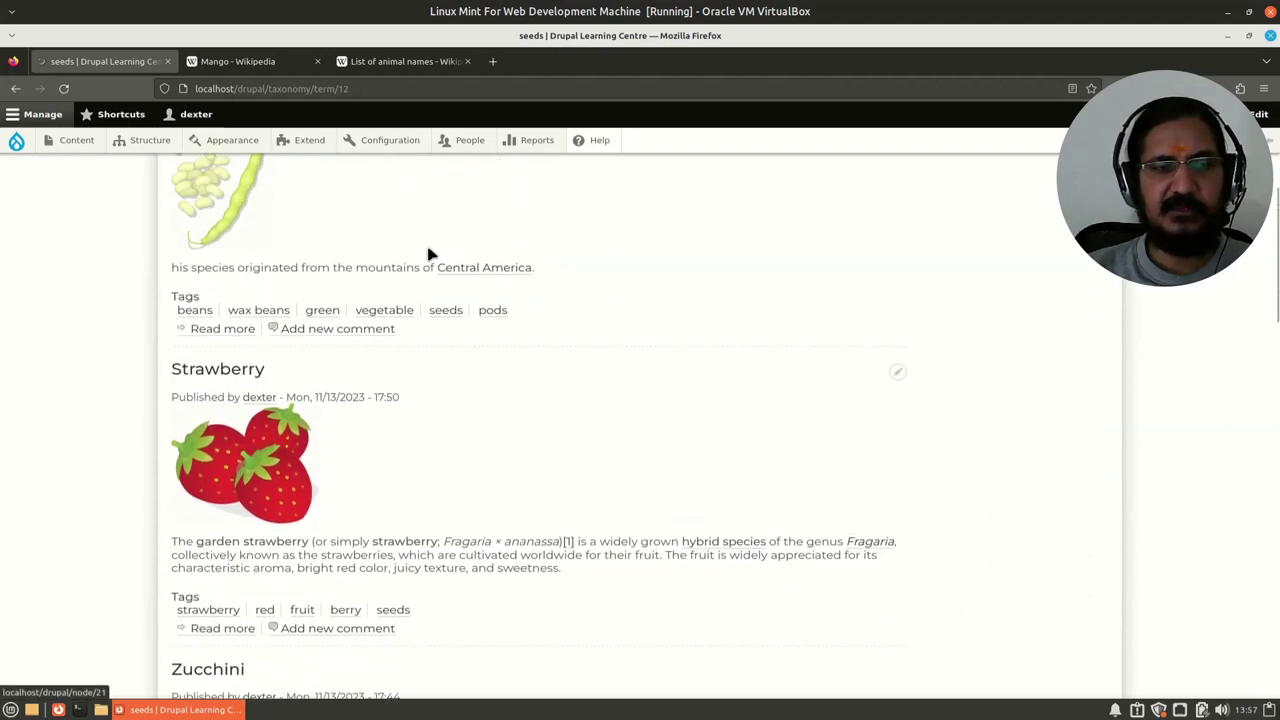
pyautogui.scroll(-5, 469, 503)
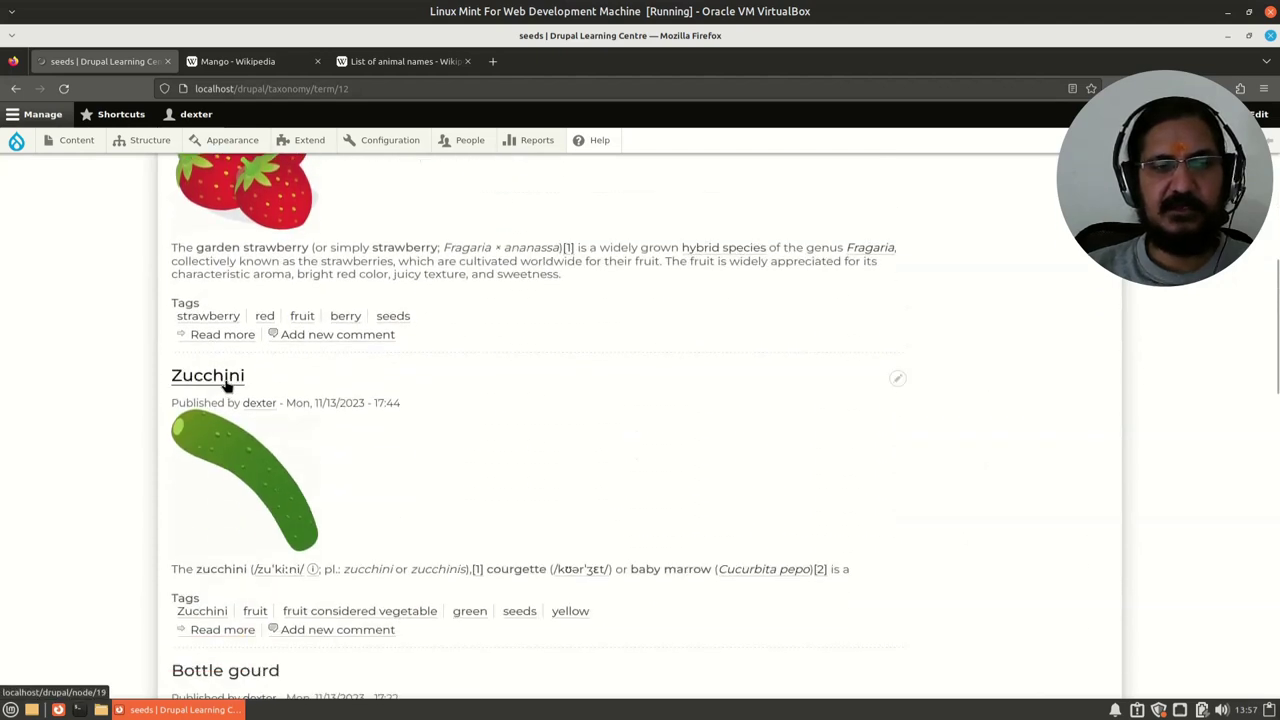
# Open Zucchini from the seeds page and scroll to its tags, including fruit considered vegetable.
pyautogui.click(226, 384)
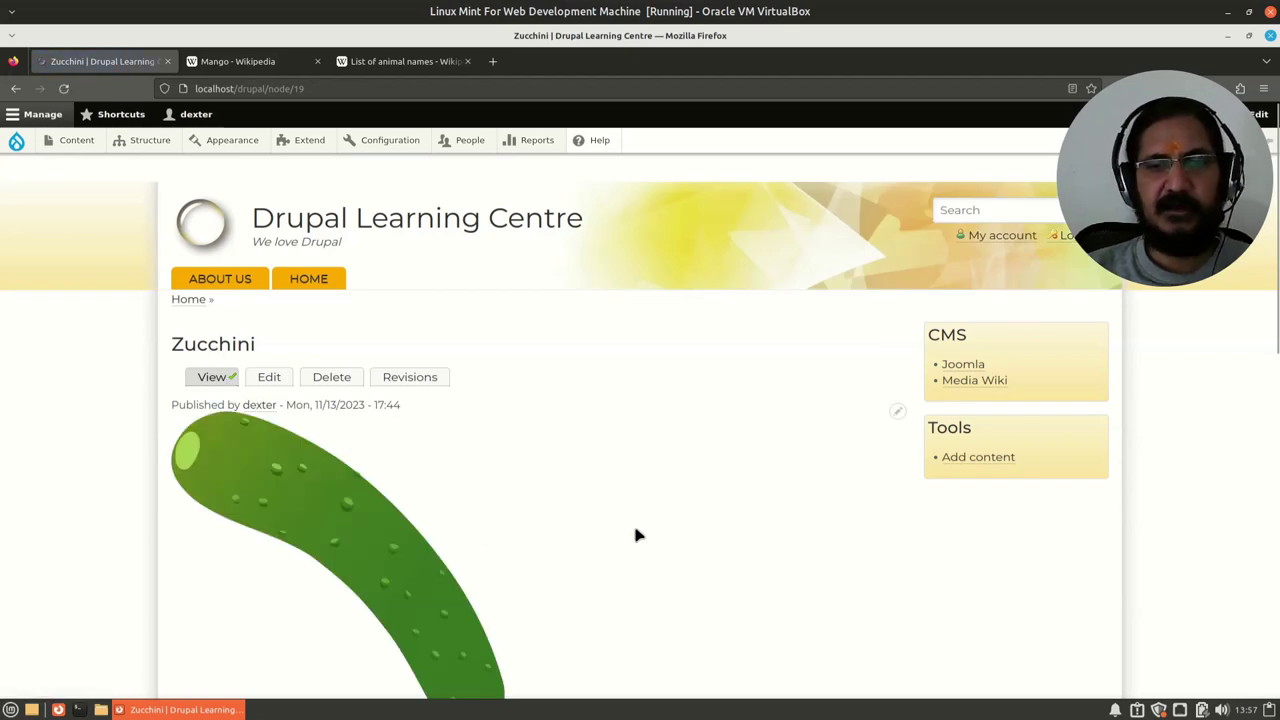
pyautogui.scroll(-10, 636, 533)
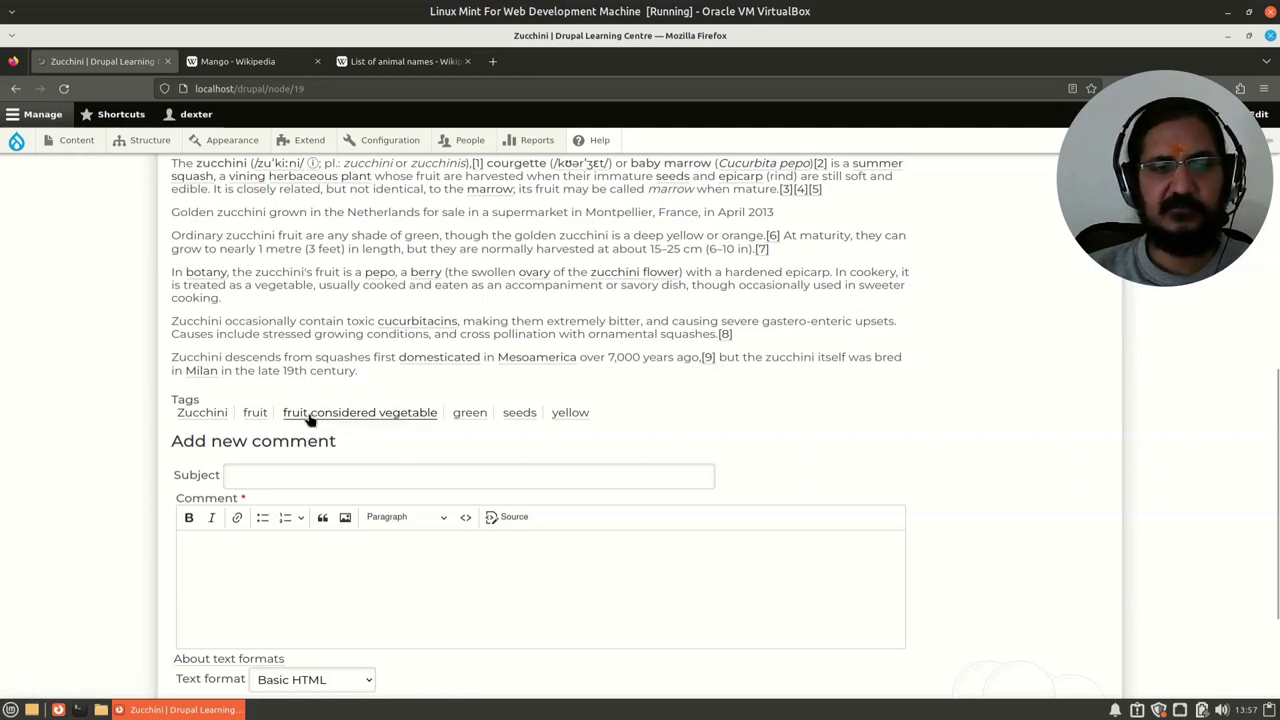
# Open the 'fruit considered vegetable' tag page listing Eggplant, Zucchini, Cucumber and Tomato.
pyautogui.click(380, 420)
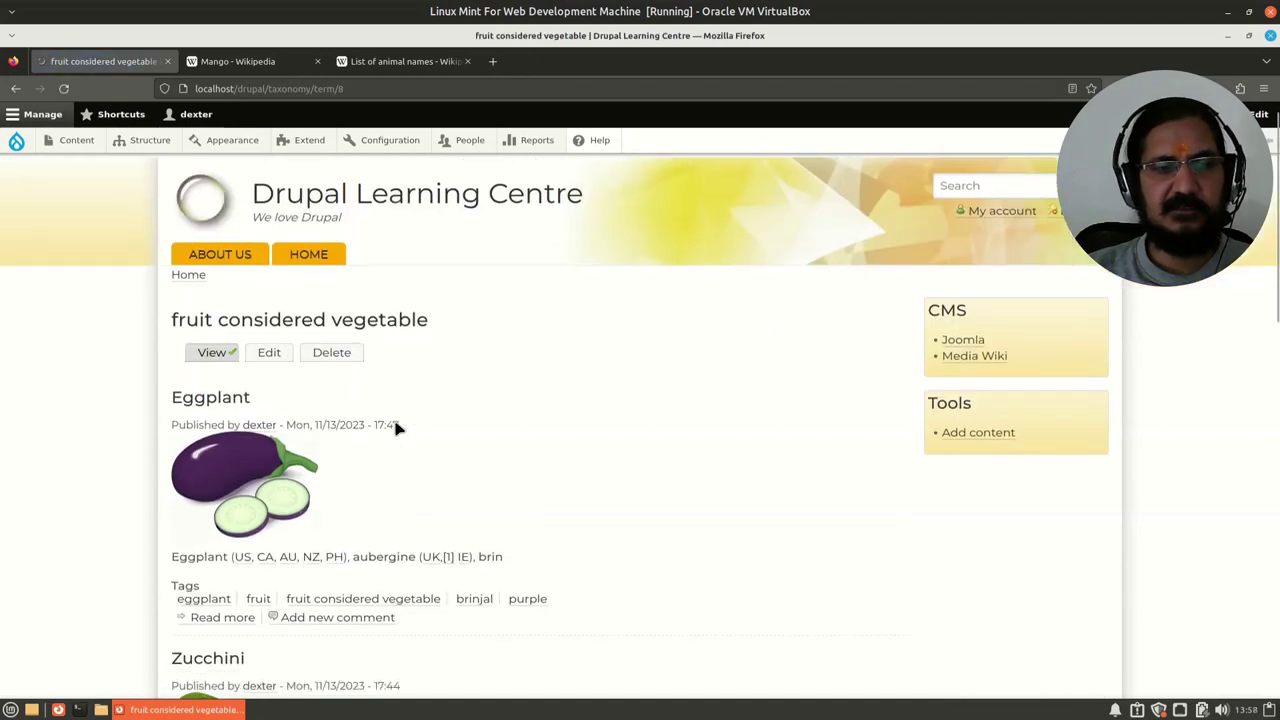
pyautogui.scroll(-3, 396, 428)
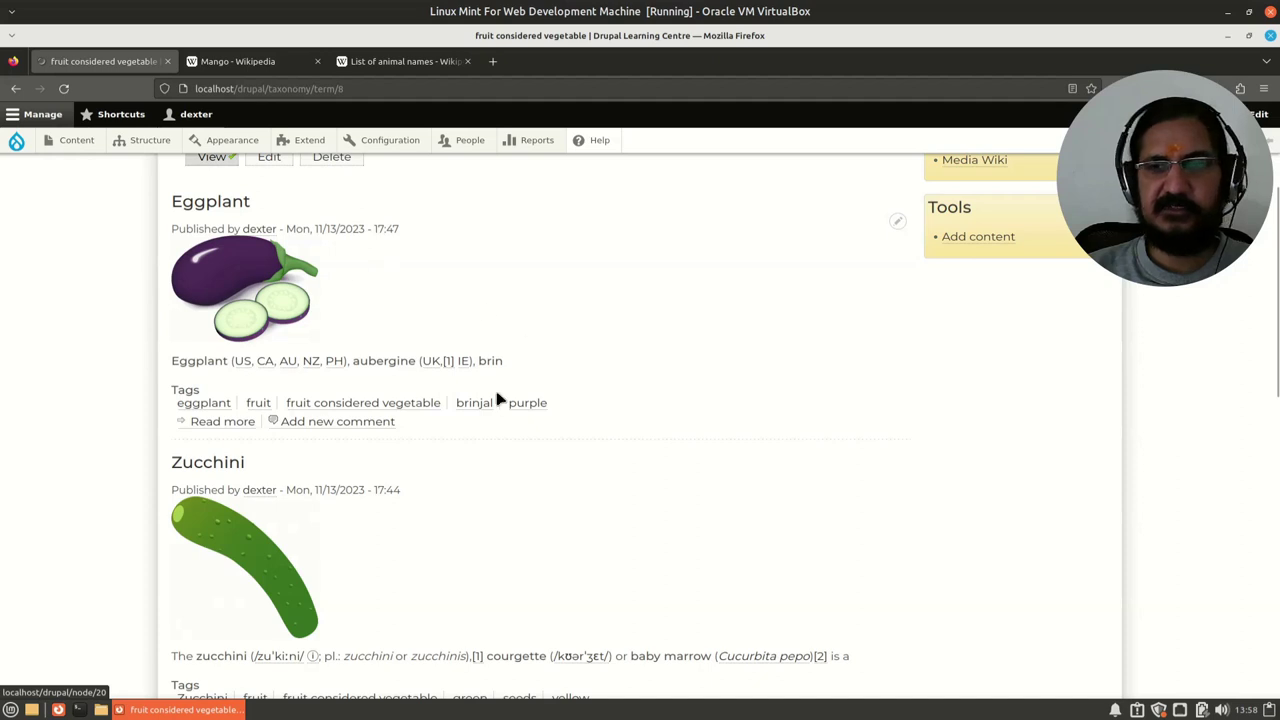
pyautogui.scroll(-3, 286, 363)
pyautogui.scroll(-3, 310, 400)
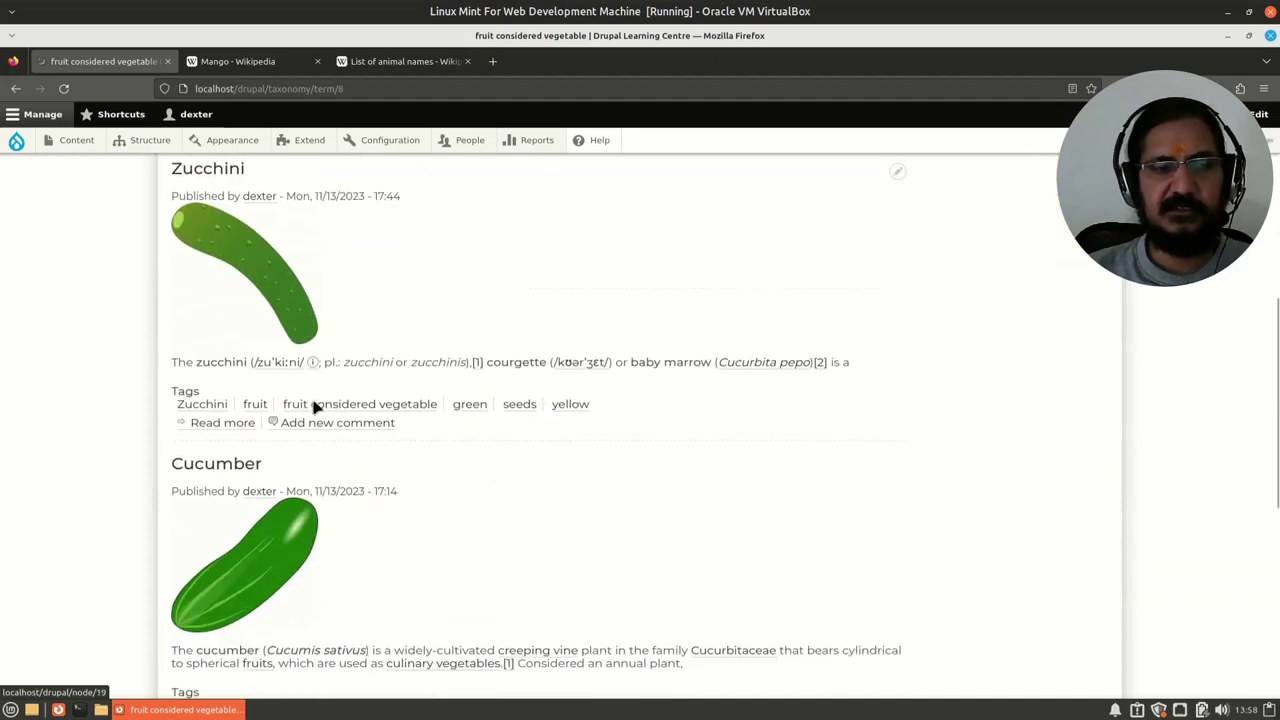
pyautogui.scroll(-5, 321, 448)
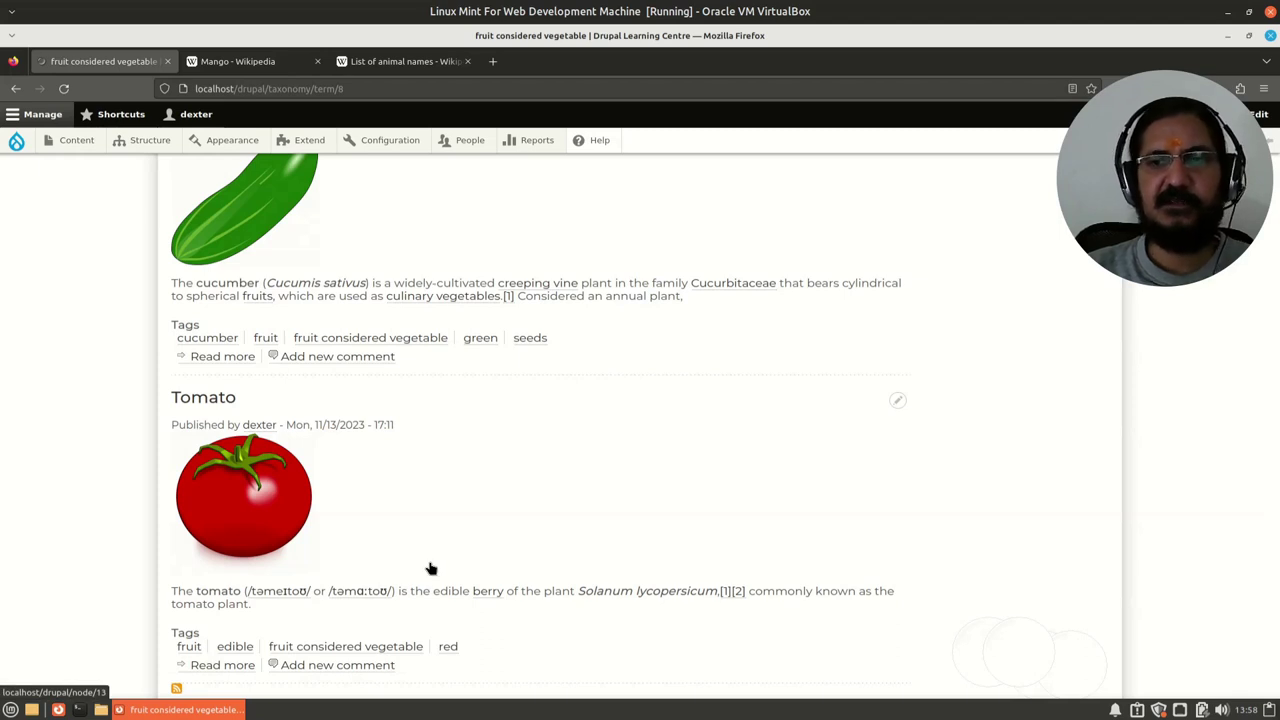
pyautogui.scroll(-3, 430, 568)
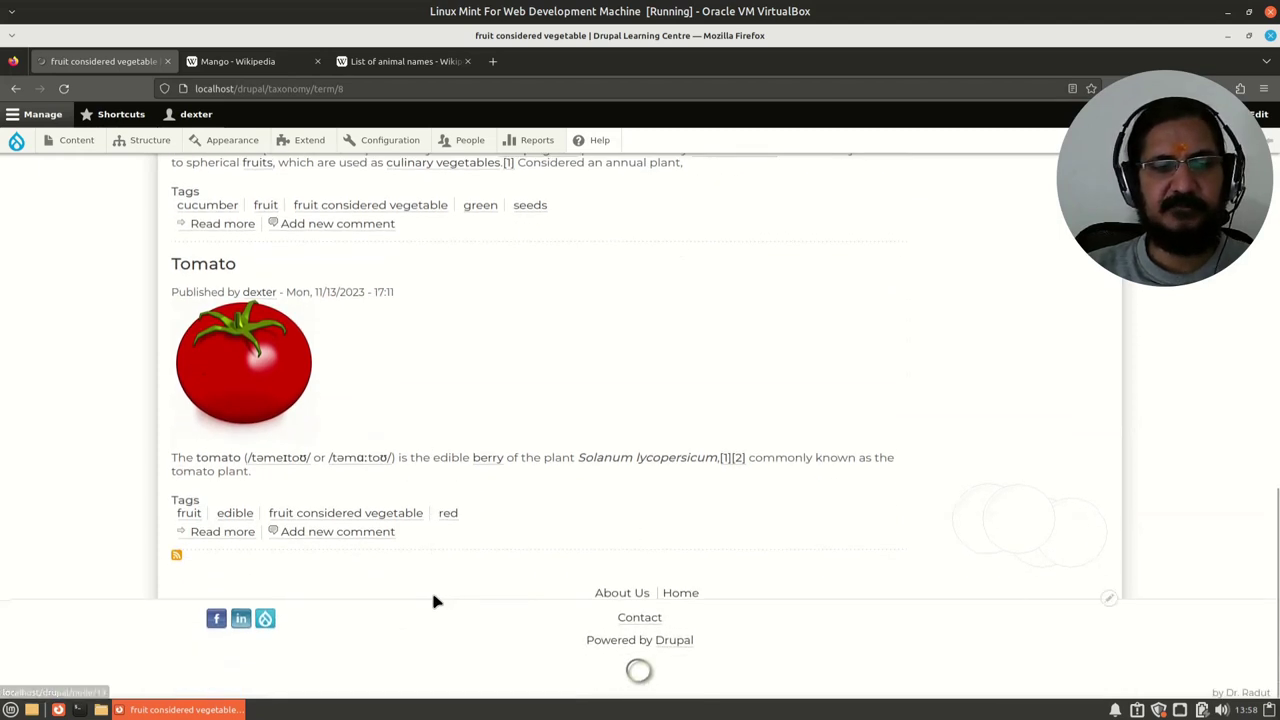
# Browse the fruit tag page's articles, from Strawberry through Eggplant, Zucchini, Bottle gourd, Pumpkin and Cucumber.
pyautogui.click(448, 514)
pyautogui.scroll(-3, 495, 520)
pyautogui.scroll(-3, 496, 531)
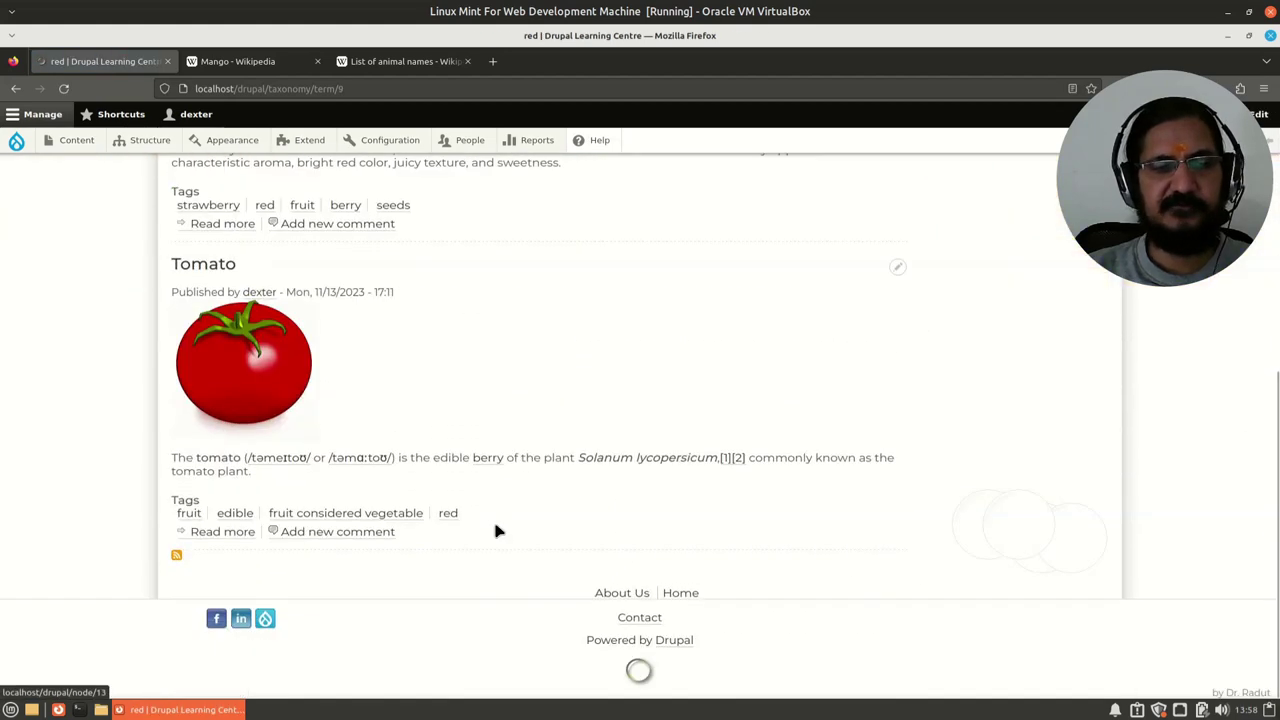
pyautogui.scroll(3, 457, 491)
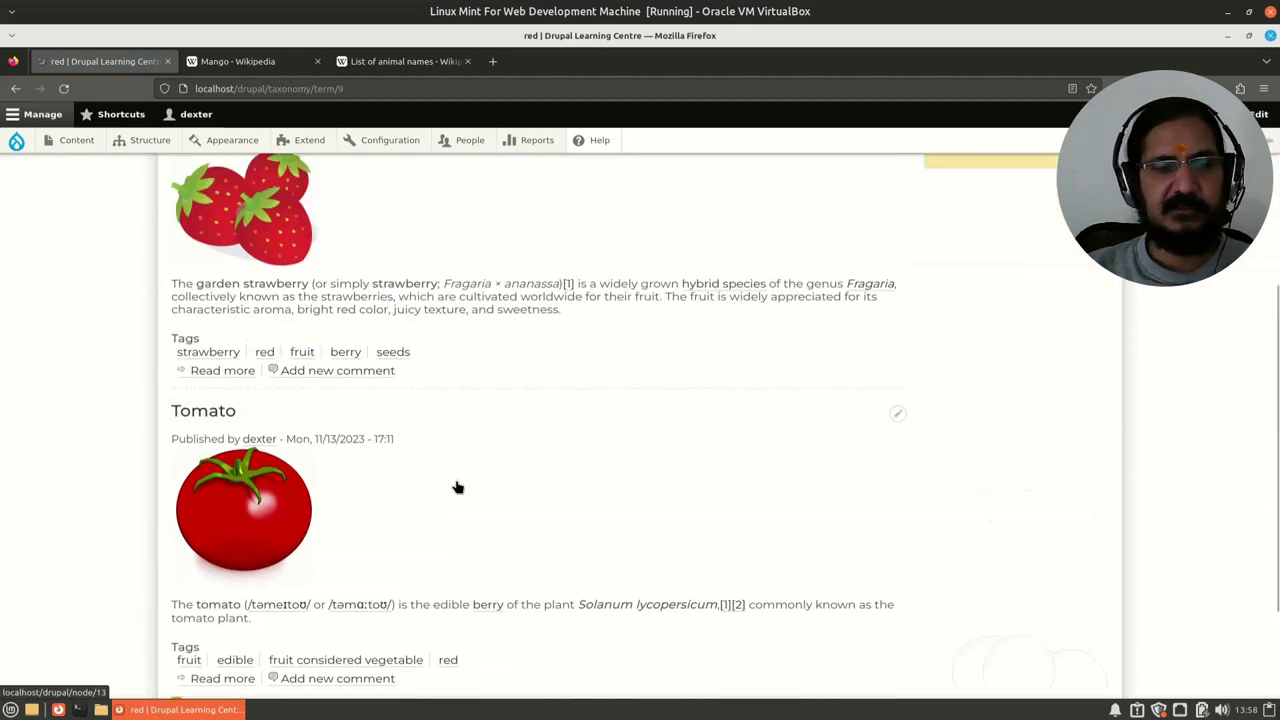
pyautogui.scroll(-3, 489, 509)
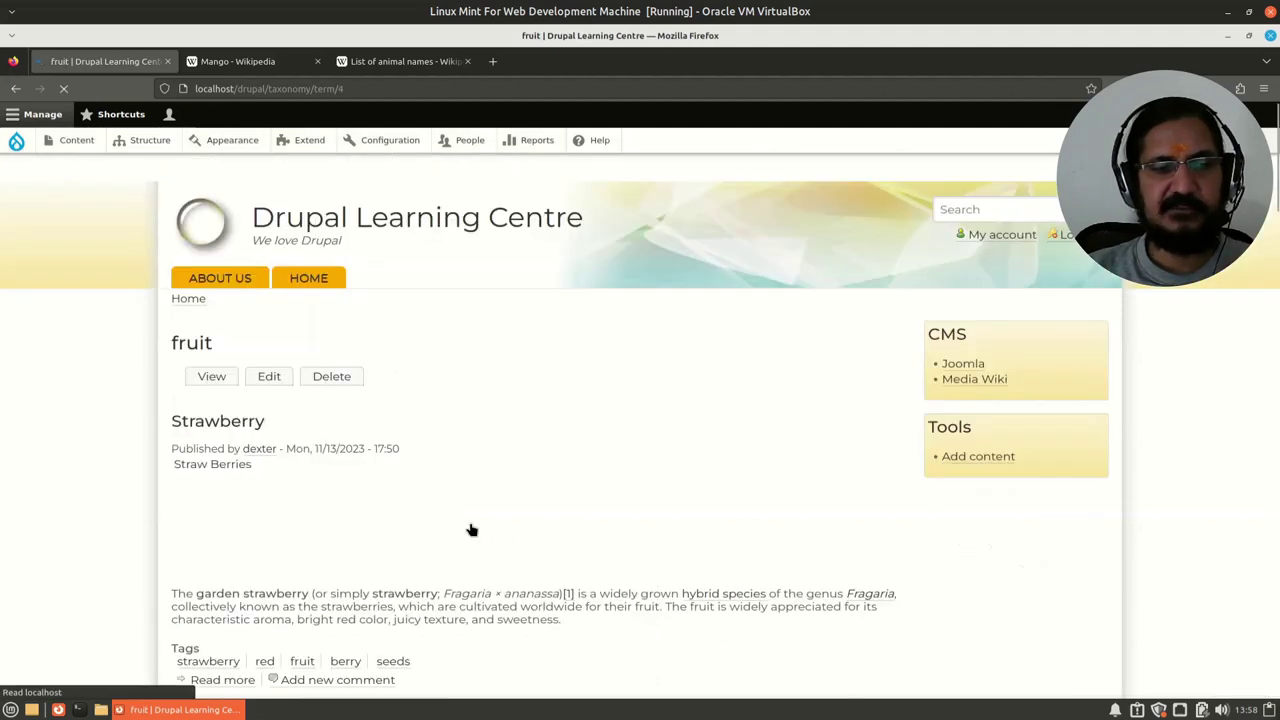
pyautogui.scroll(-8, 471, 529)
pyautogui.scroll(-10, 477, 529)
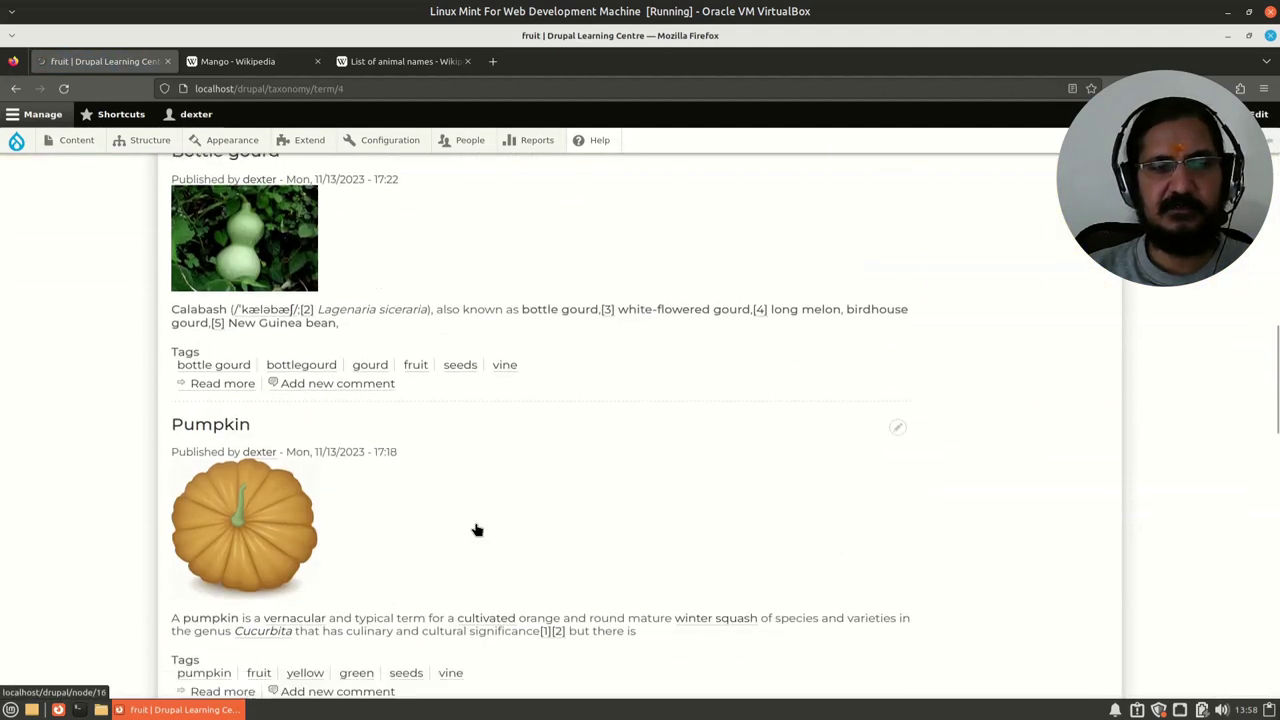
pyautogui.scroll(-3, 477, 529)
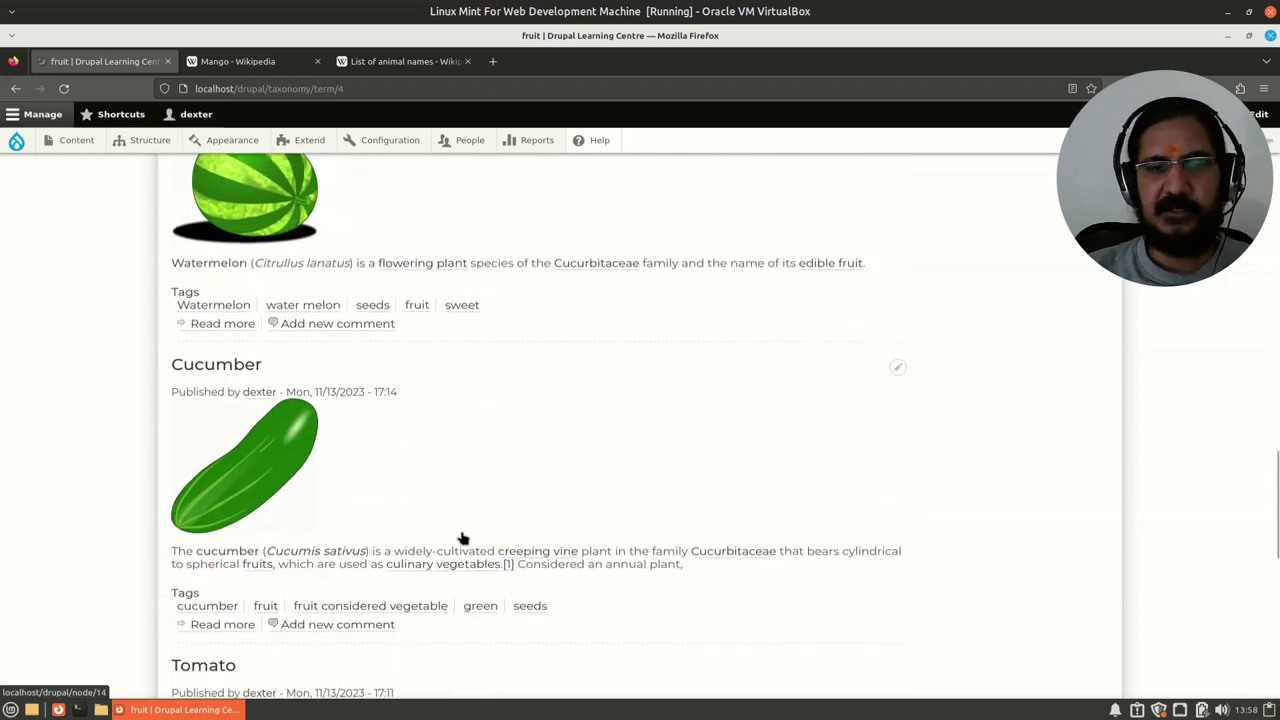
pyautogui.scroll(10, 457, 529)
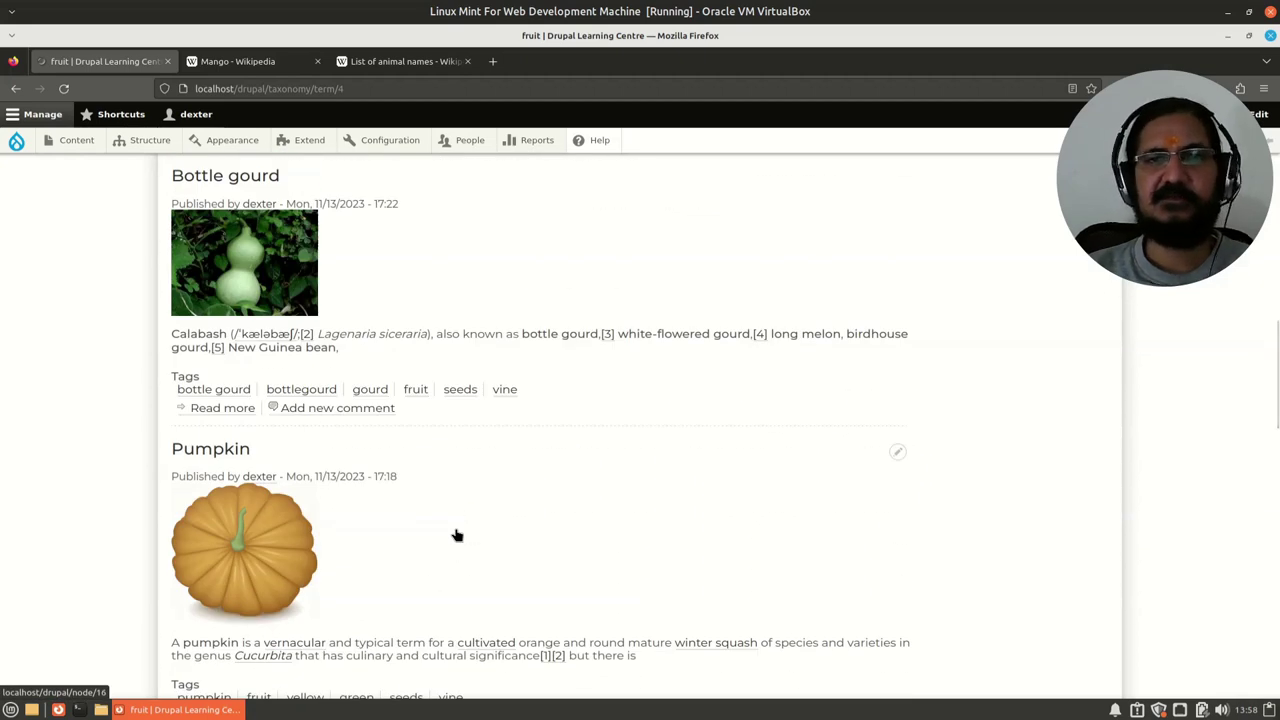
pyautogui.scroll(3, 503, 520)
pyautogui.scroll(3, 470, 530)
pyautogui.scroll(3, 600, 530)
pyautogui.scroll(5, 634, 503)
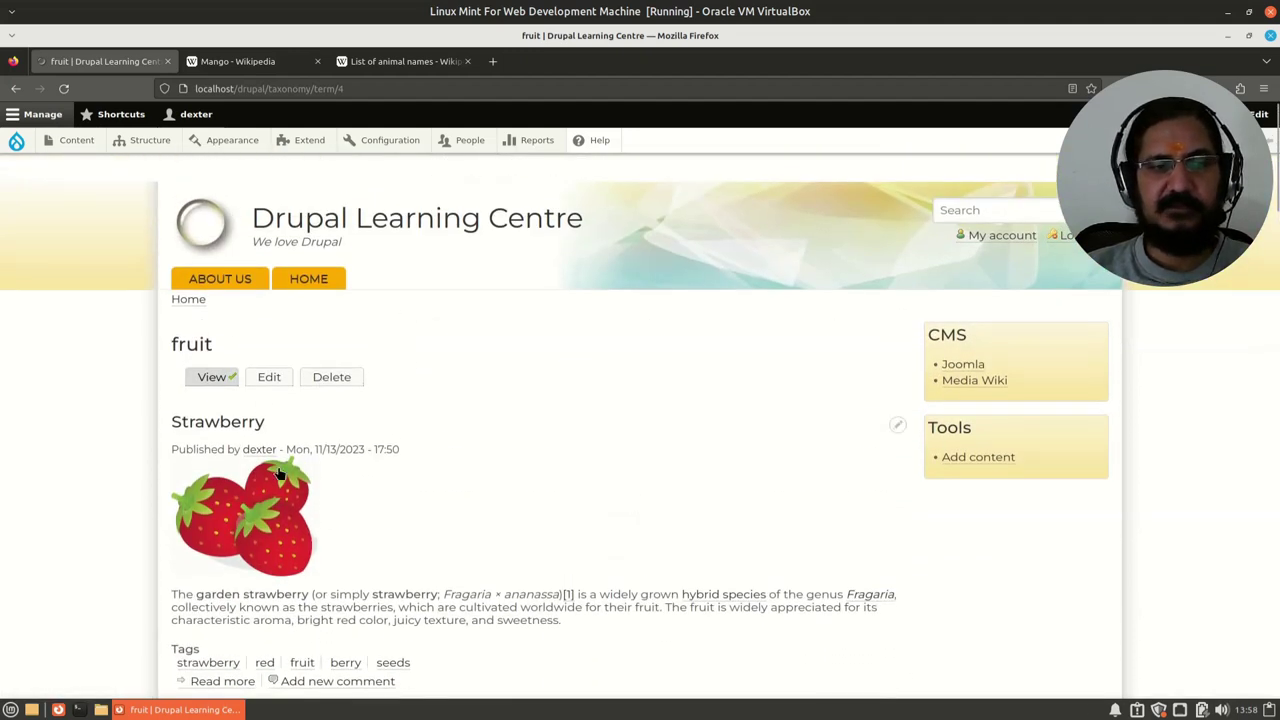
pyautogui.scroll(-3, 610, 545)
pyautogui.scroll(-1, 605, 552)
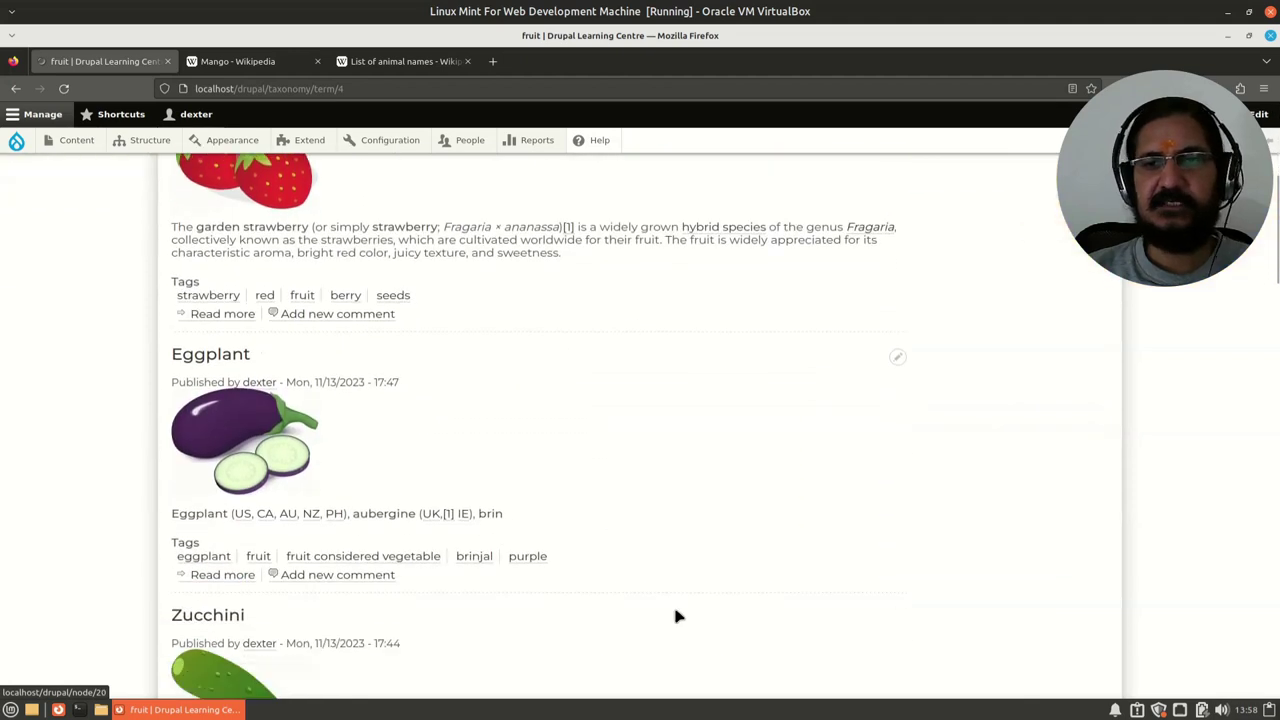
pyautogui.scroll(-3, 470, 590)
pyautogui.scroll(7, 462, 573)
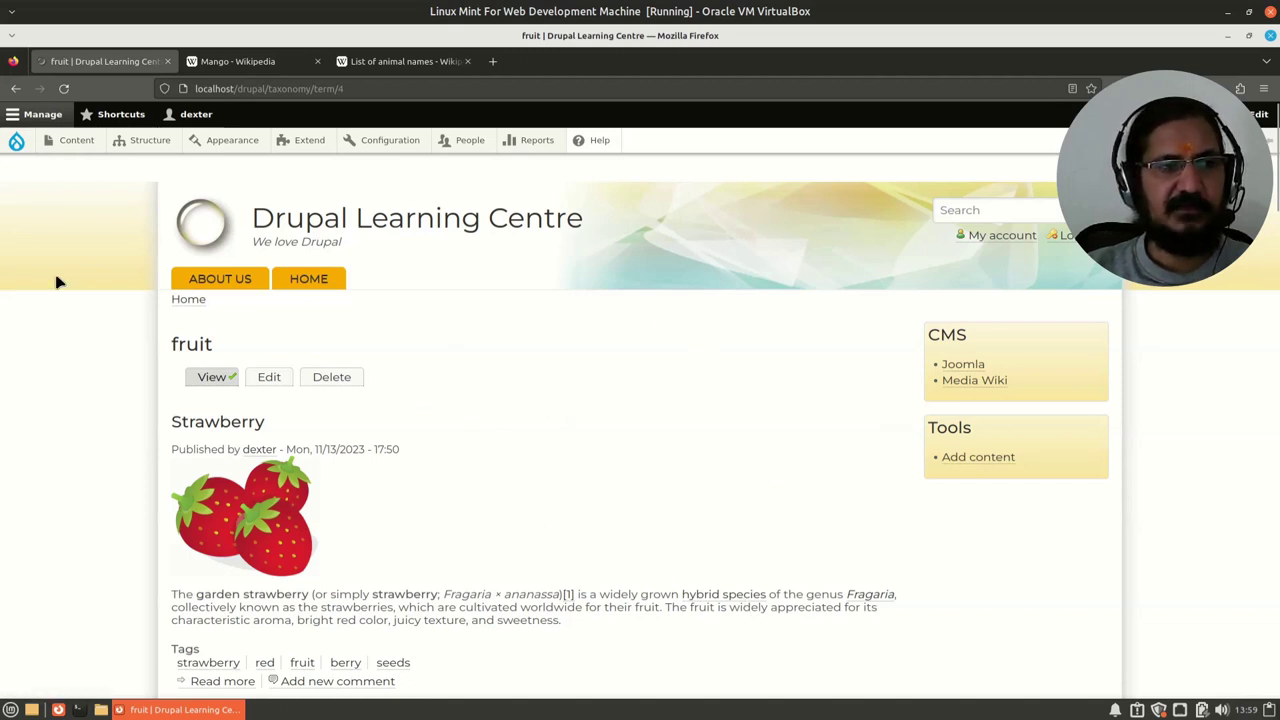
# Start a new Article and give it the title Mango.
pyautogui.moveTo(84, 143)
pyautogui.moveTo(78, 169)
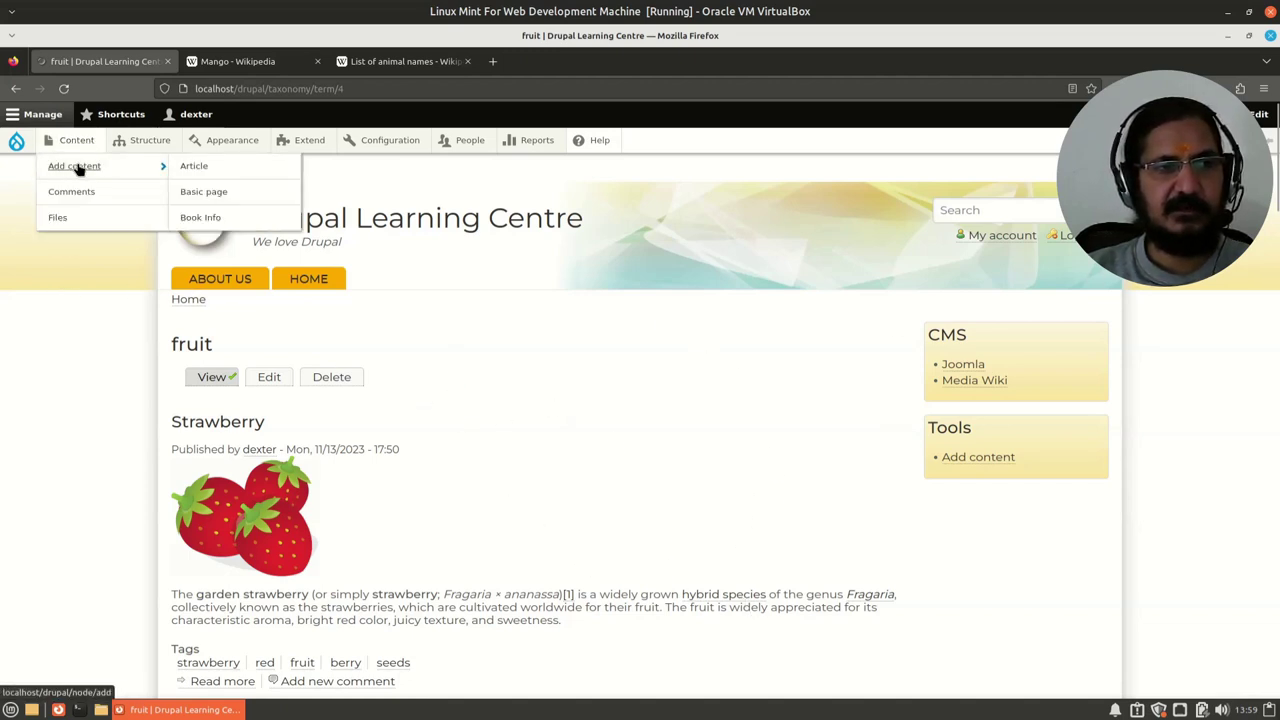
pyautogui.click(196, 167)
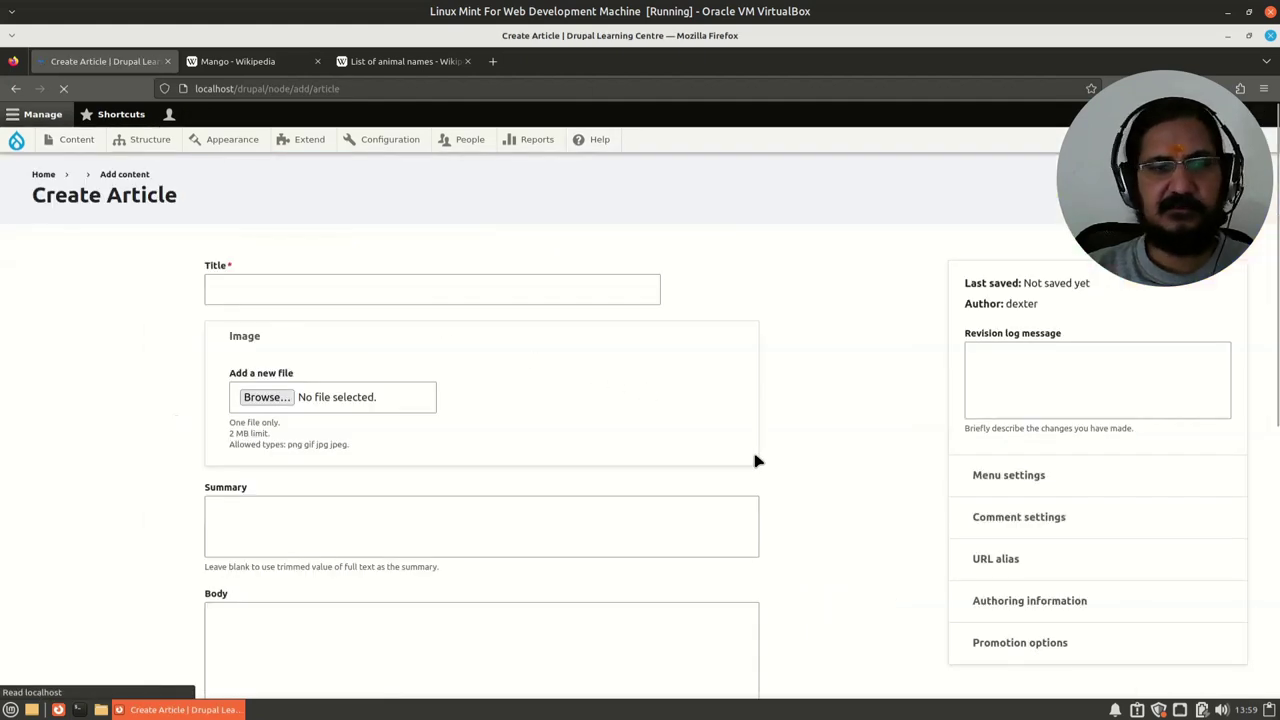
pyautogui.scroll(-5, 755, 461)
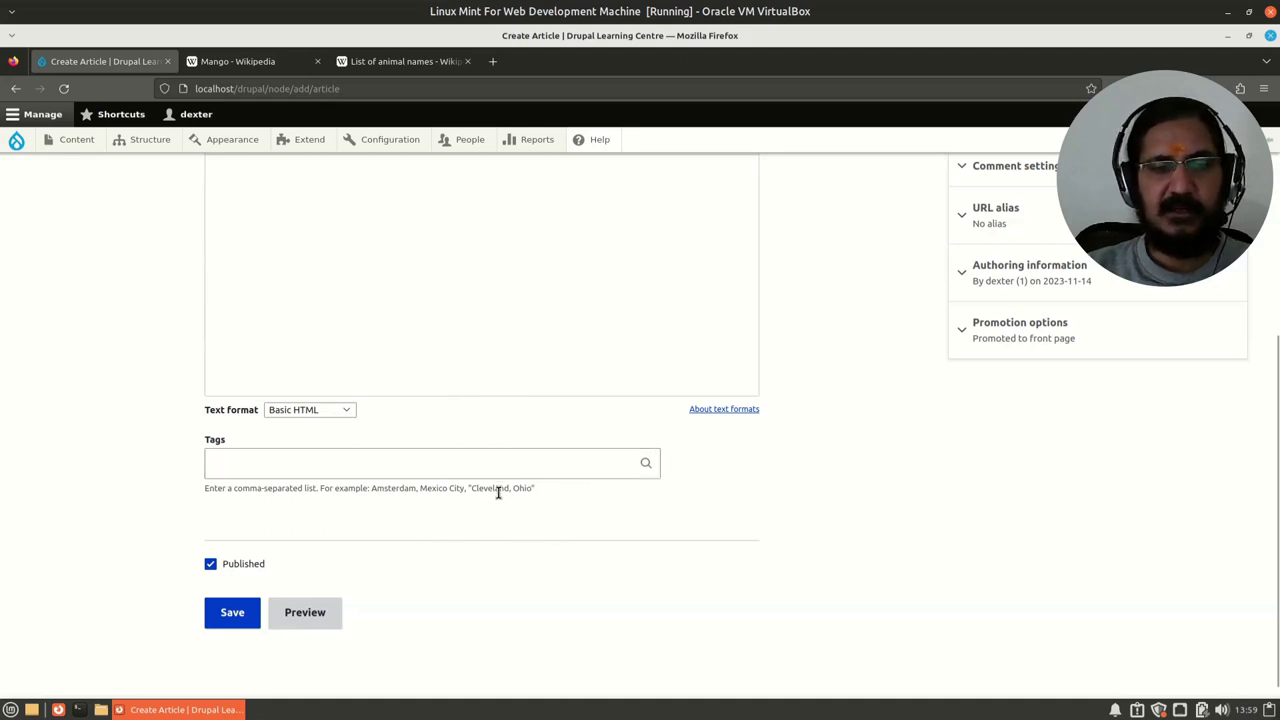
pyautogui.scroll(10, 500, 565)
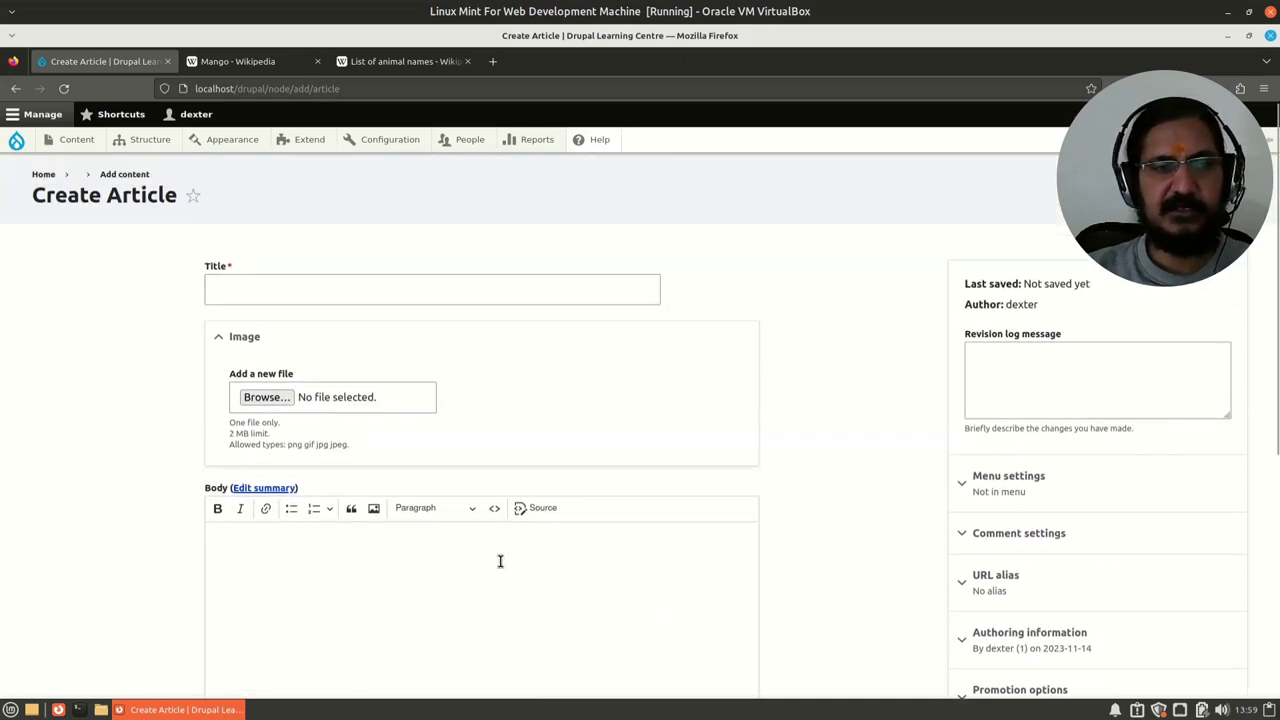
pyautogui.click(260, 291)
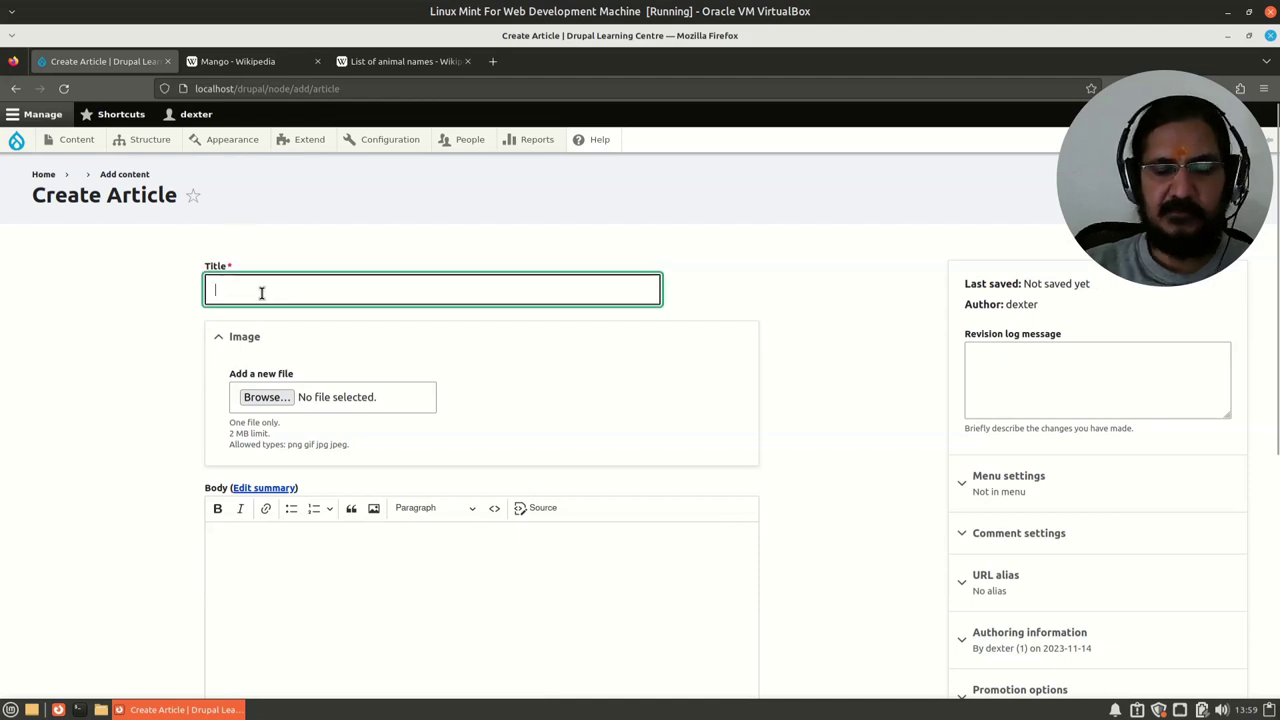
pyautogui.write('Mango')
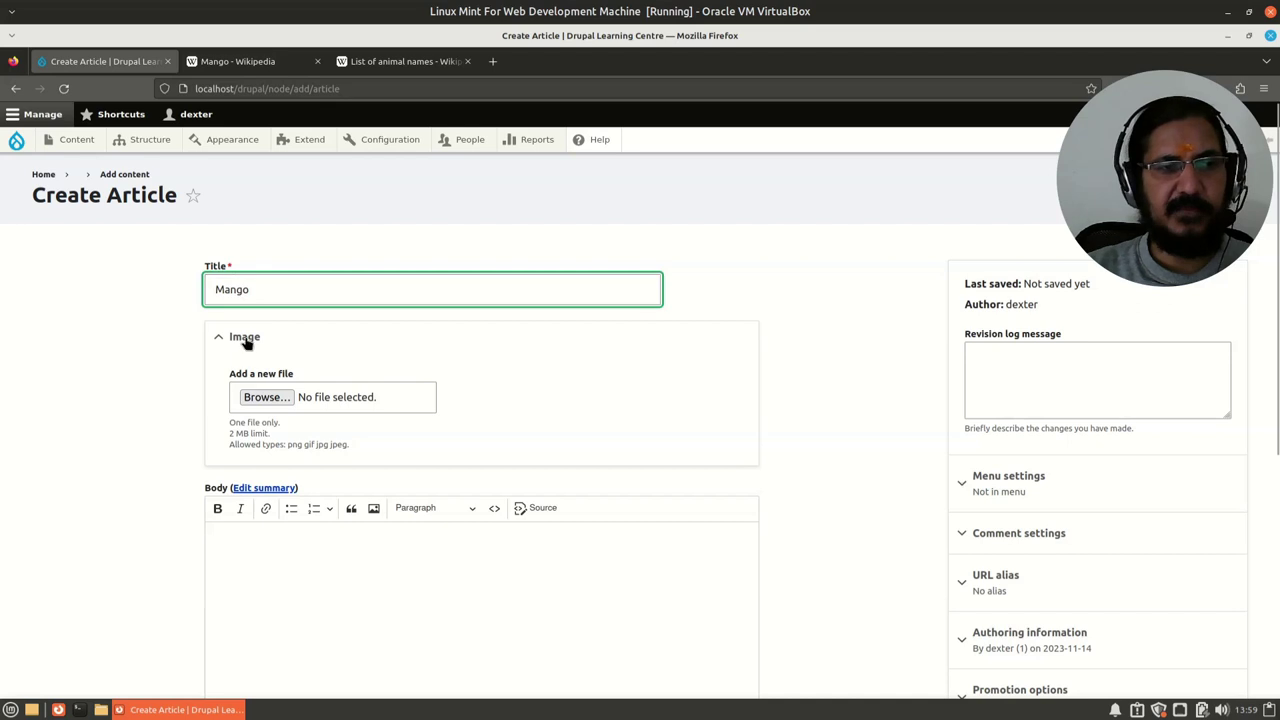
# Upload mango.png as the article image with alt text Mango.
pyautogui.click(186, 366)
pyautogui.click(262, 398)
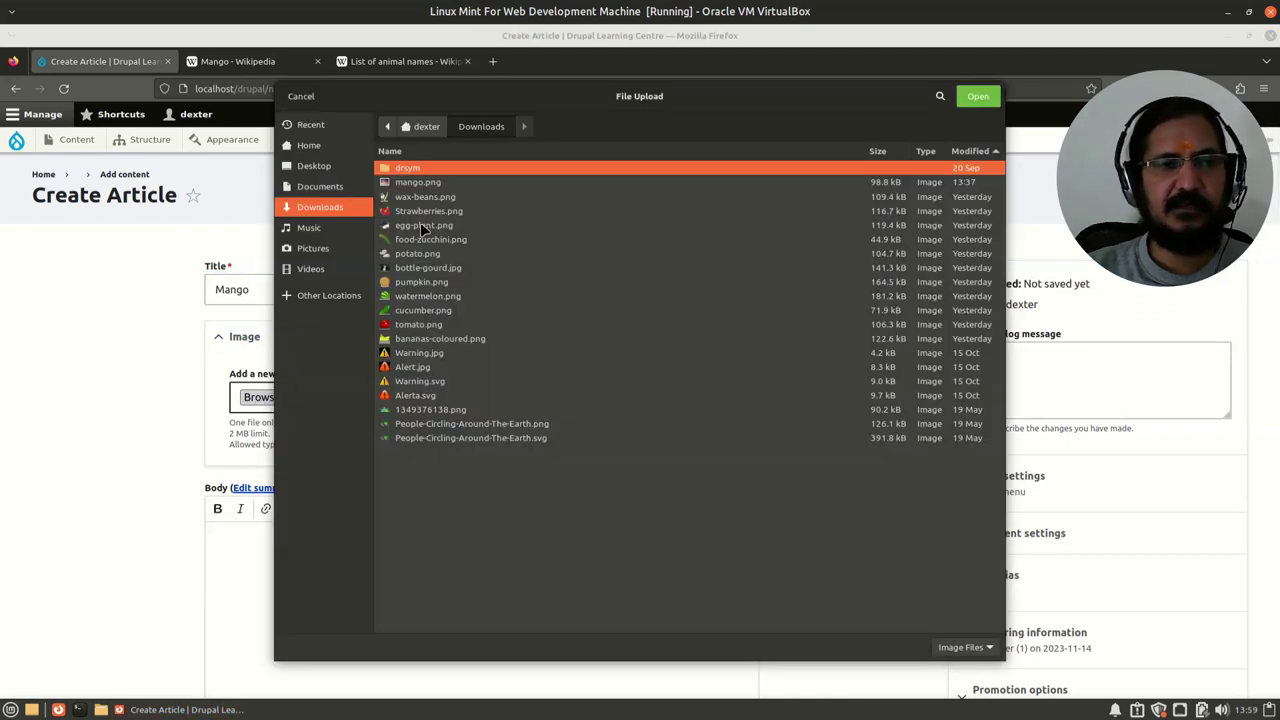
pyautogui.click(420, 182)
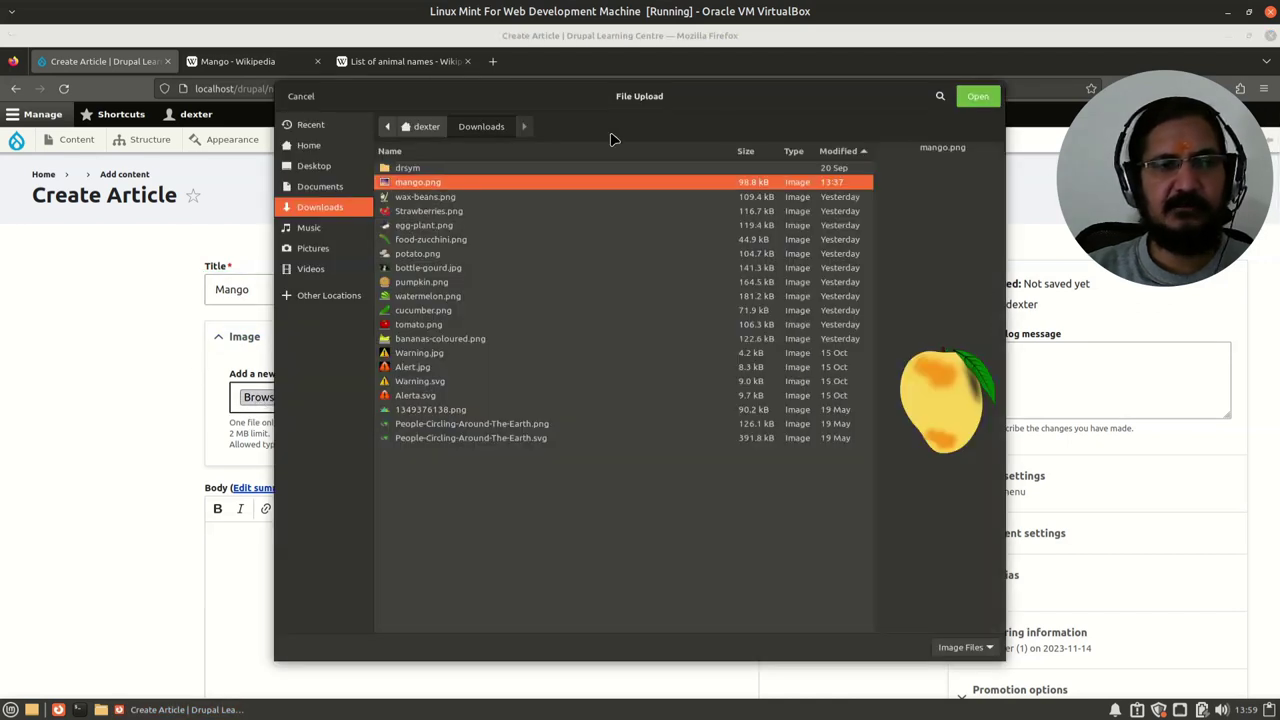
pyautogui.click(977, 96)
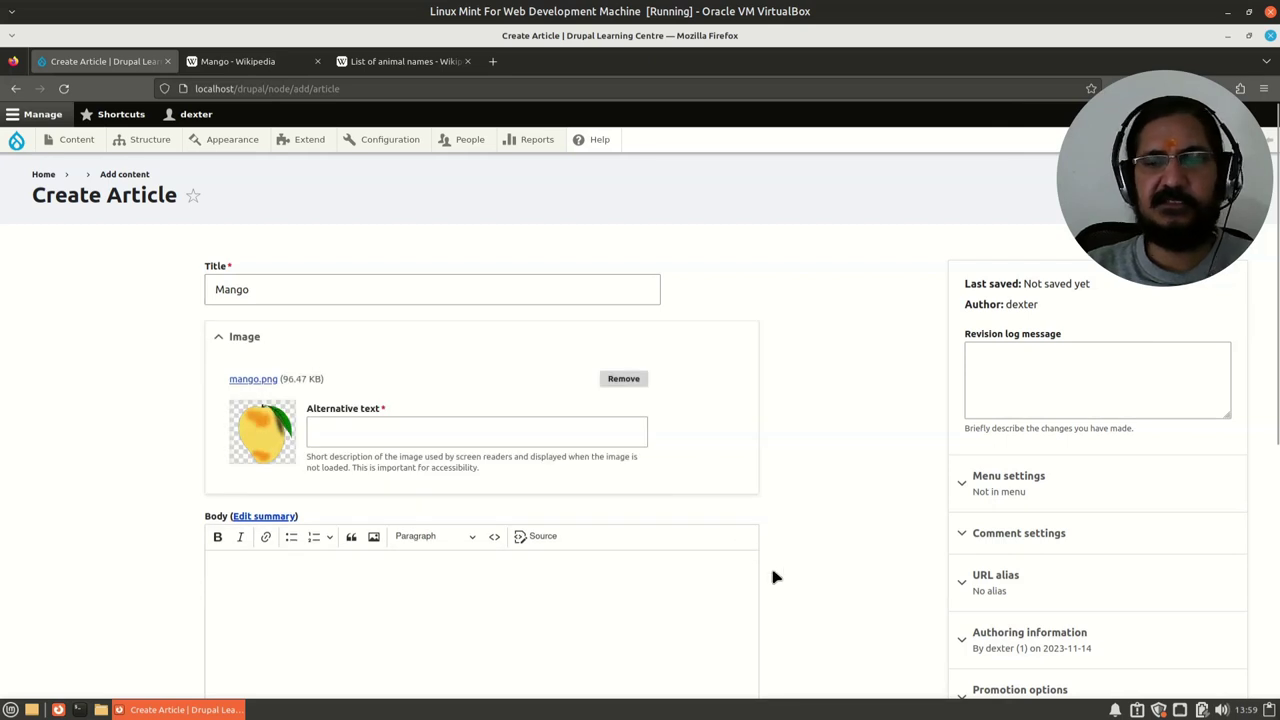
pyautogui.scroll(-3, 770, 575)
pyautogui.click(476, 285)
pyautogui.write('Mango')
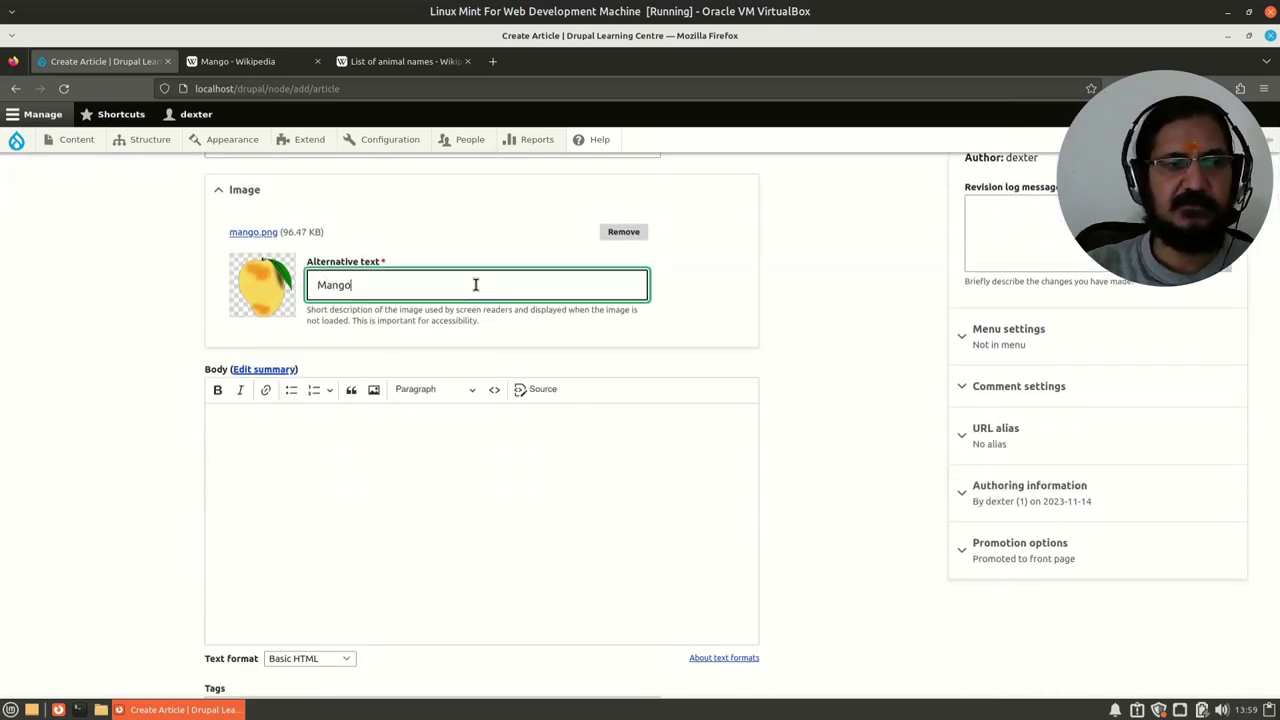
# Paste the first two Wikipedia paragraphs about mango into the Body.
pyautogui.click(486, 422)
pyautogui.click(245, 66)
pyautogui.moveTo(295, 321); pyautogui.dragTo(607, 500)
pyautogui.hotkey('ctrl', 'c')
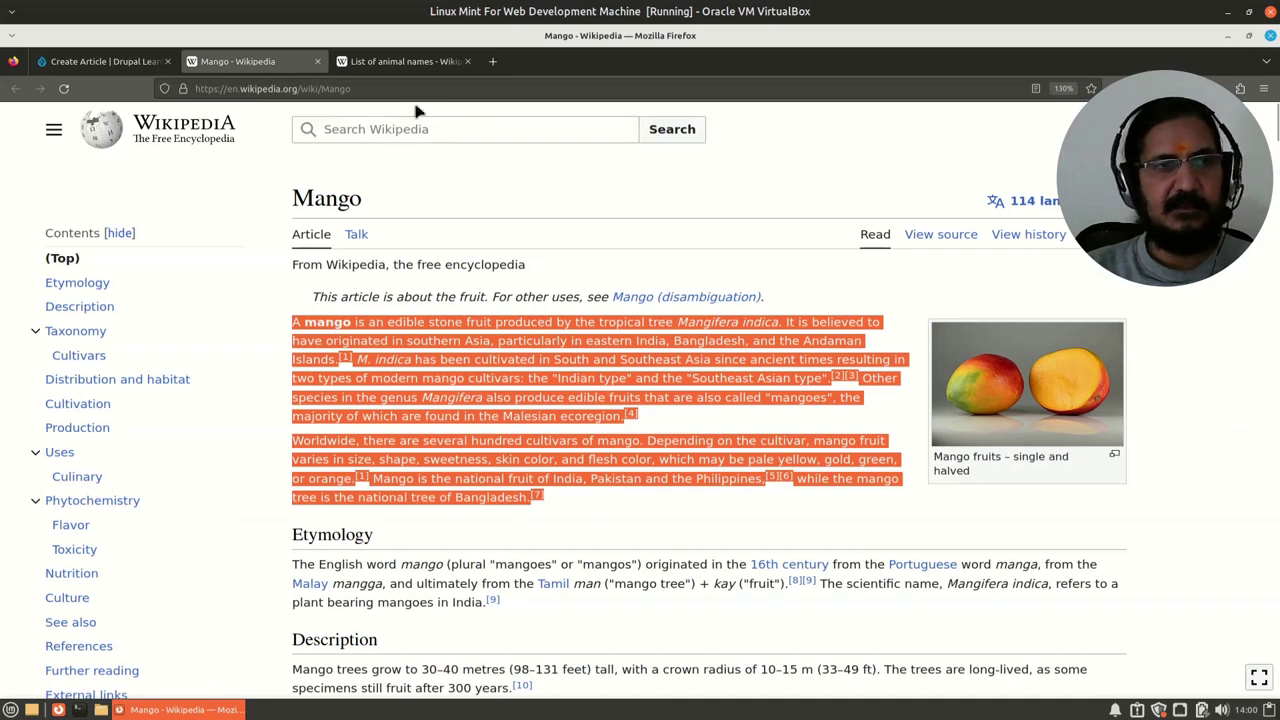
pyautogui.click(113, 63)
pyautogui.hotkey('ctrl', 'v')
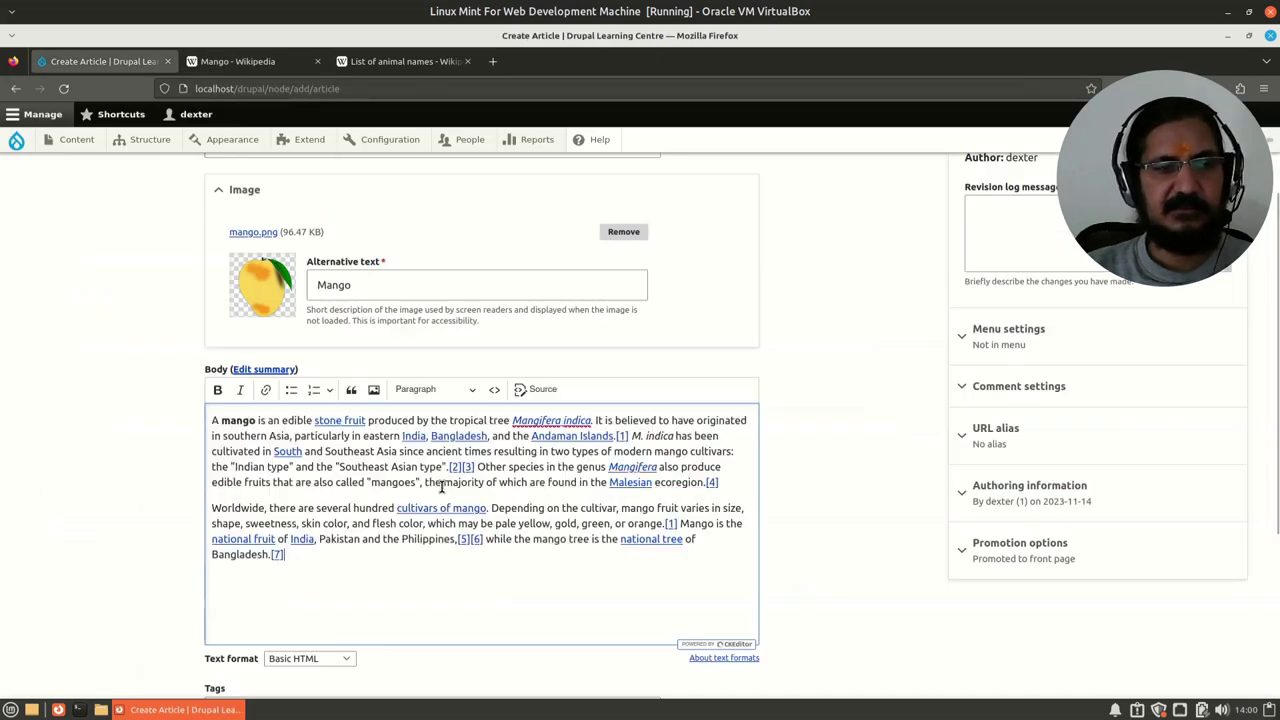
pyautogui.scroll(-5, 461, 618)
pyautogui.click(295, 450)
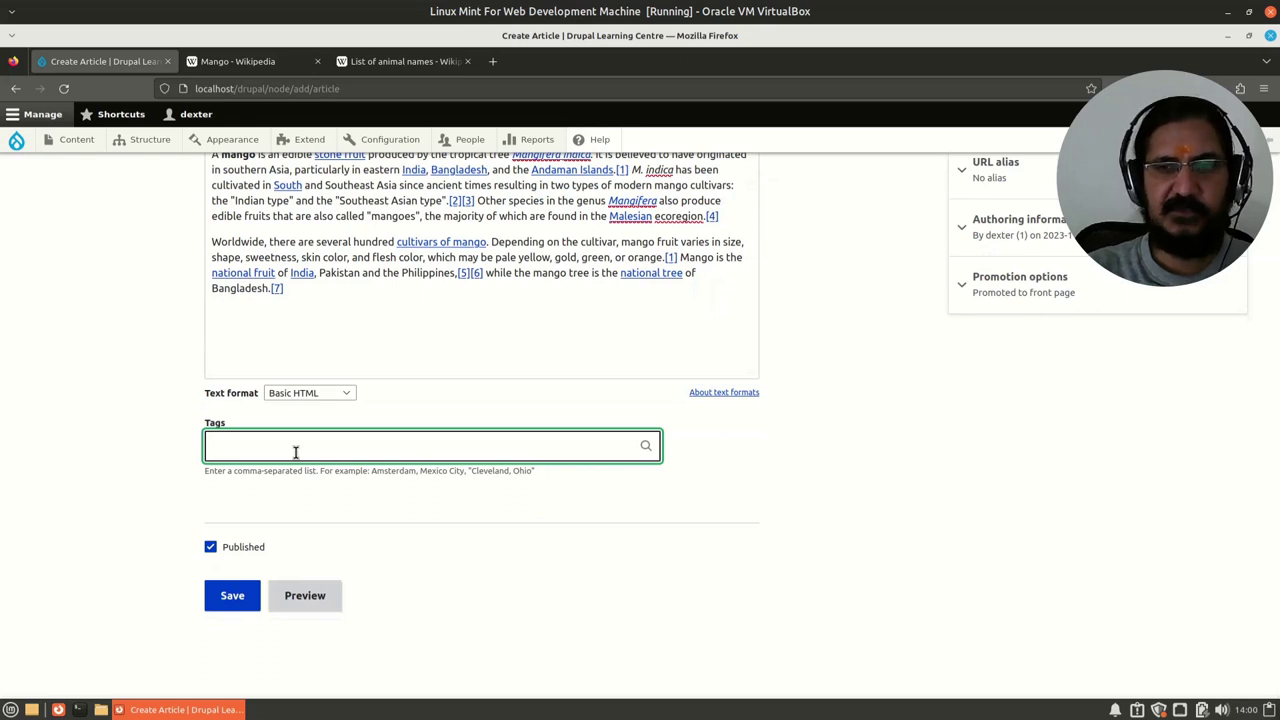
# Add the tags mango and yellow, plus the existing green term.
pyautogui.write('mango')
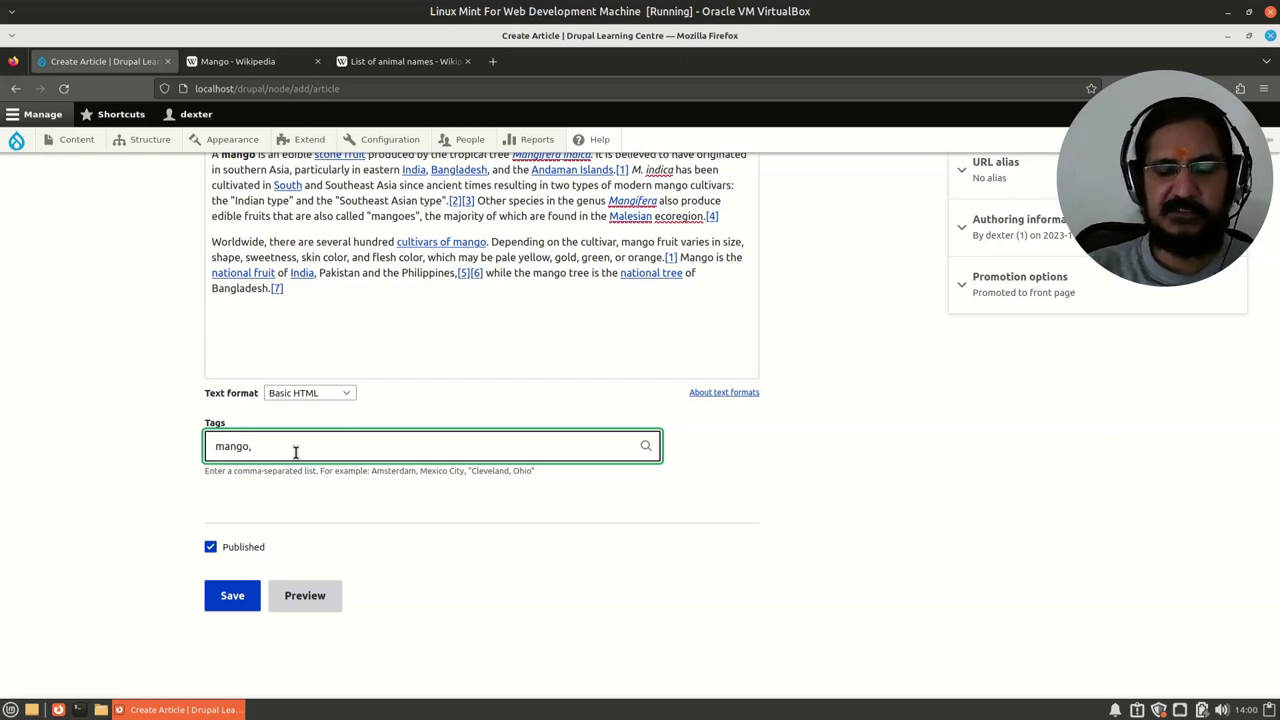
pyautogui.write(', yel')
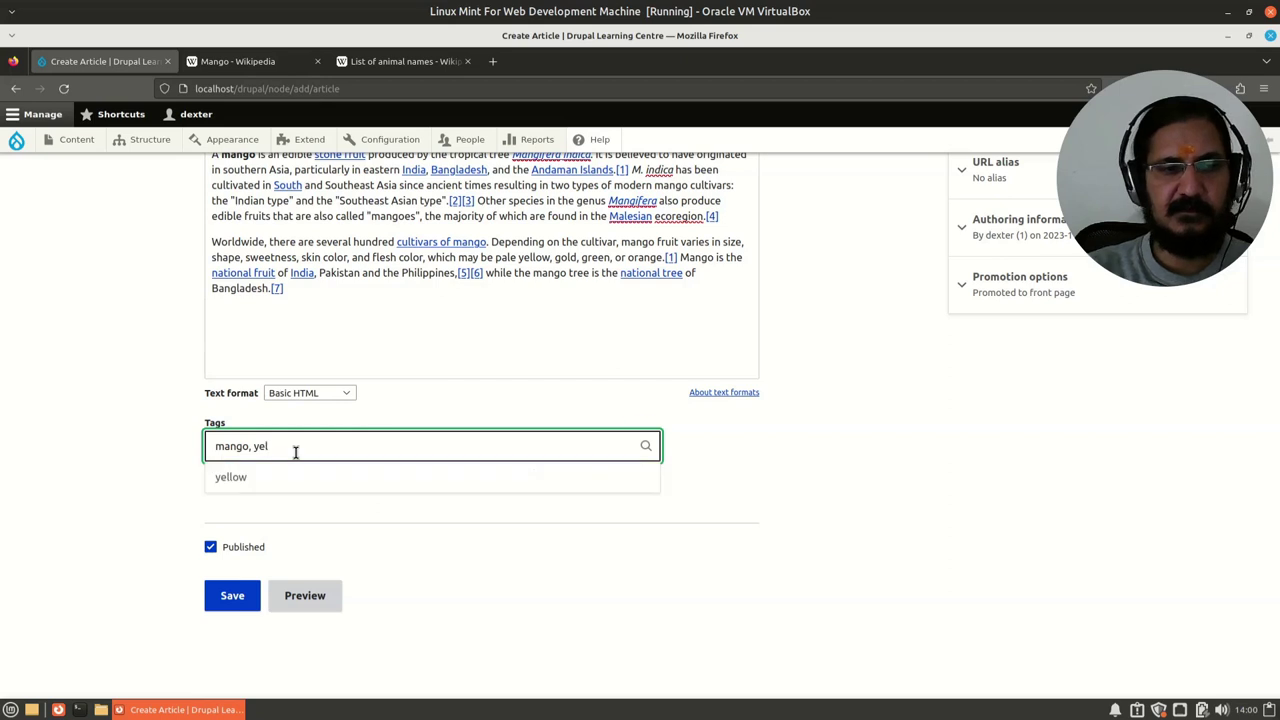
pyautogui.write('low, green')
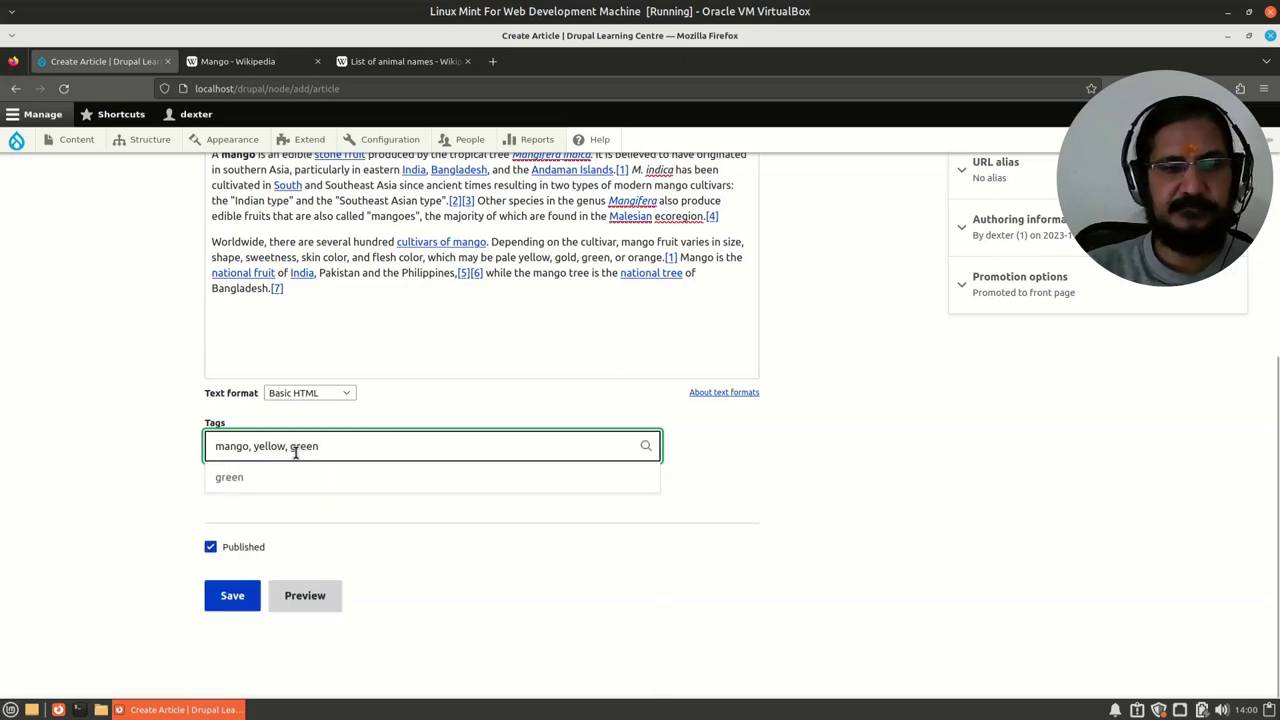
pyautogui.press('Down')
pyautogui.press('Up')
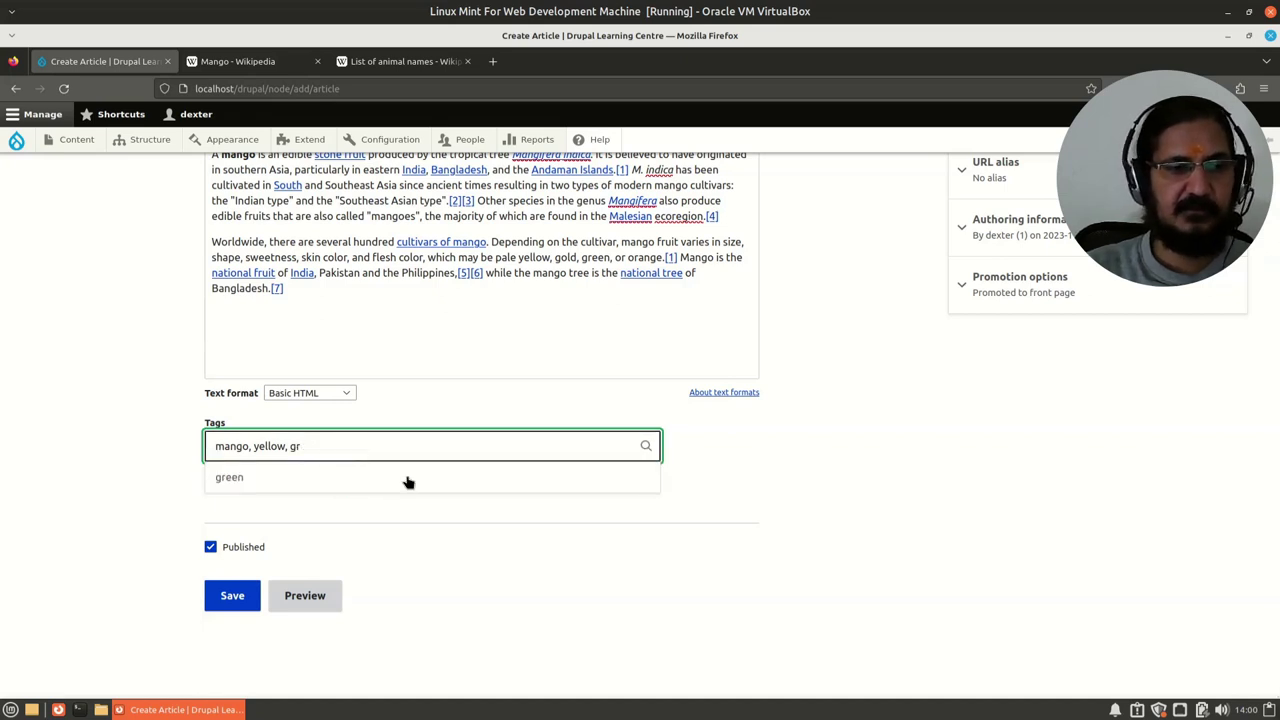
pyautogui.press('Down')
pyautogui.press('Up')
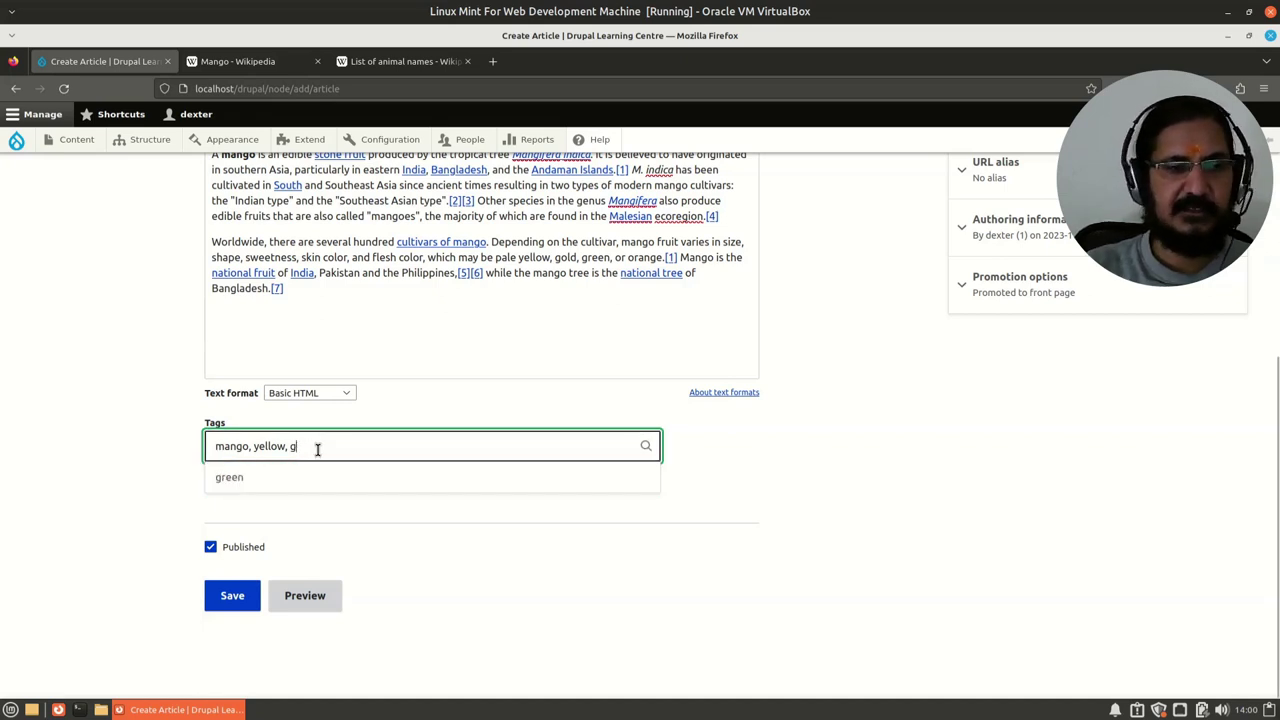
pyautogui.press('BackSpace')
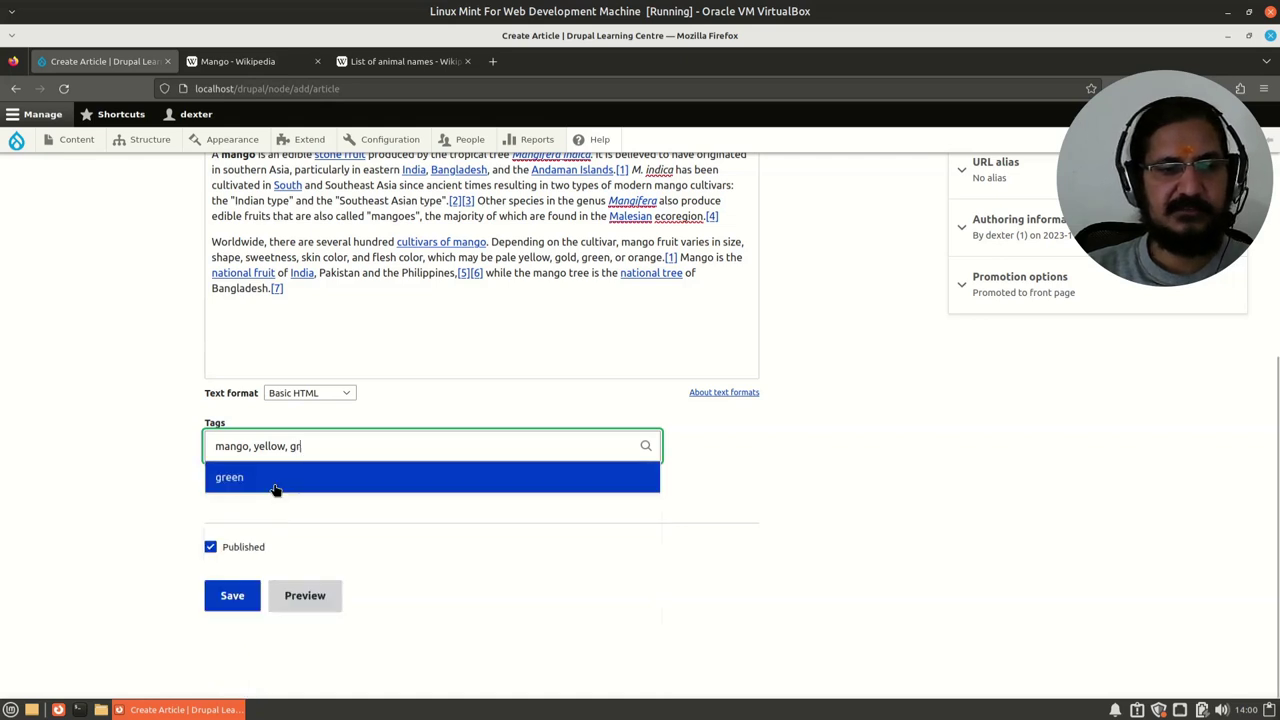
pyautogui.click(276, 480)
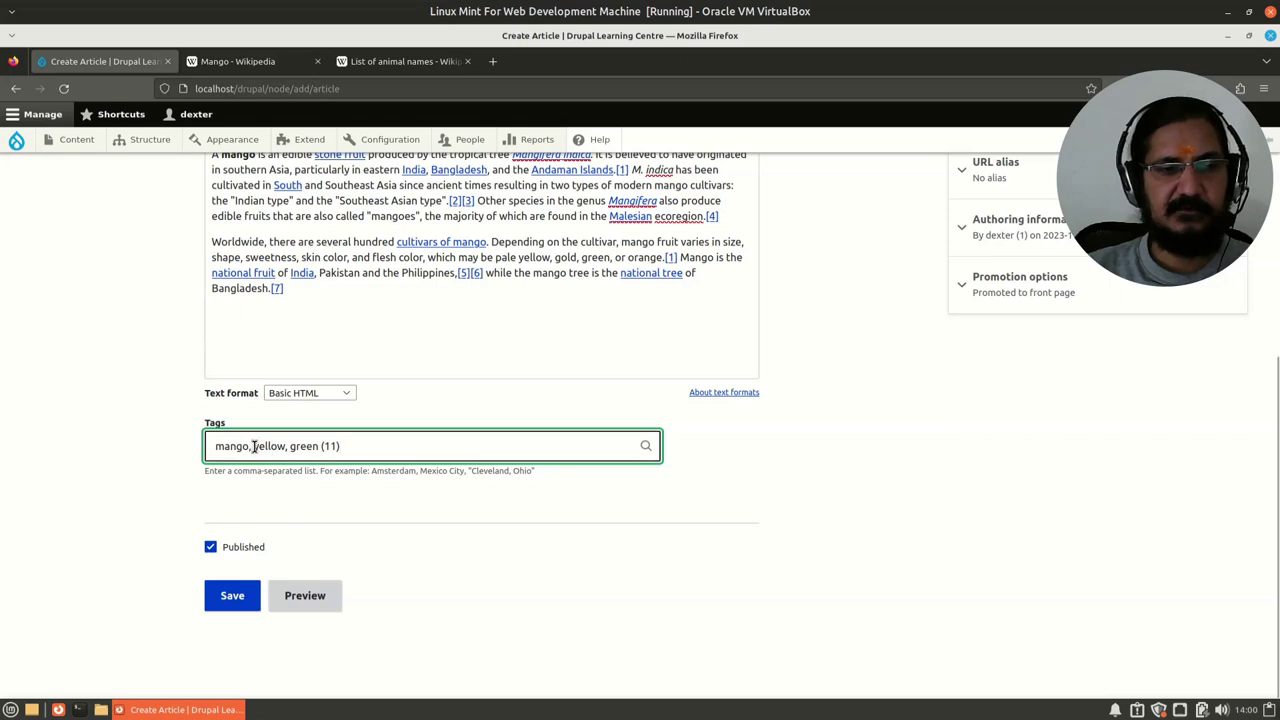
# Use the existing yellow term, then add fruit, sweet, king of fruits and existing seeds tags.
pyautogui.moveTo(254, 447); pyautogui.dragTo(284, 448)
pyautogui.press('Delete')
pyautogui.press('Delete')
pyautogui.press('Delete')
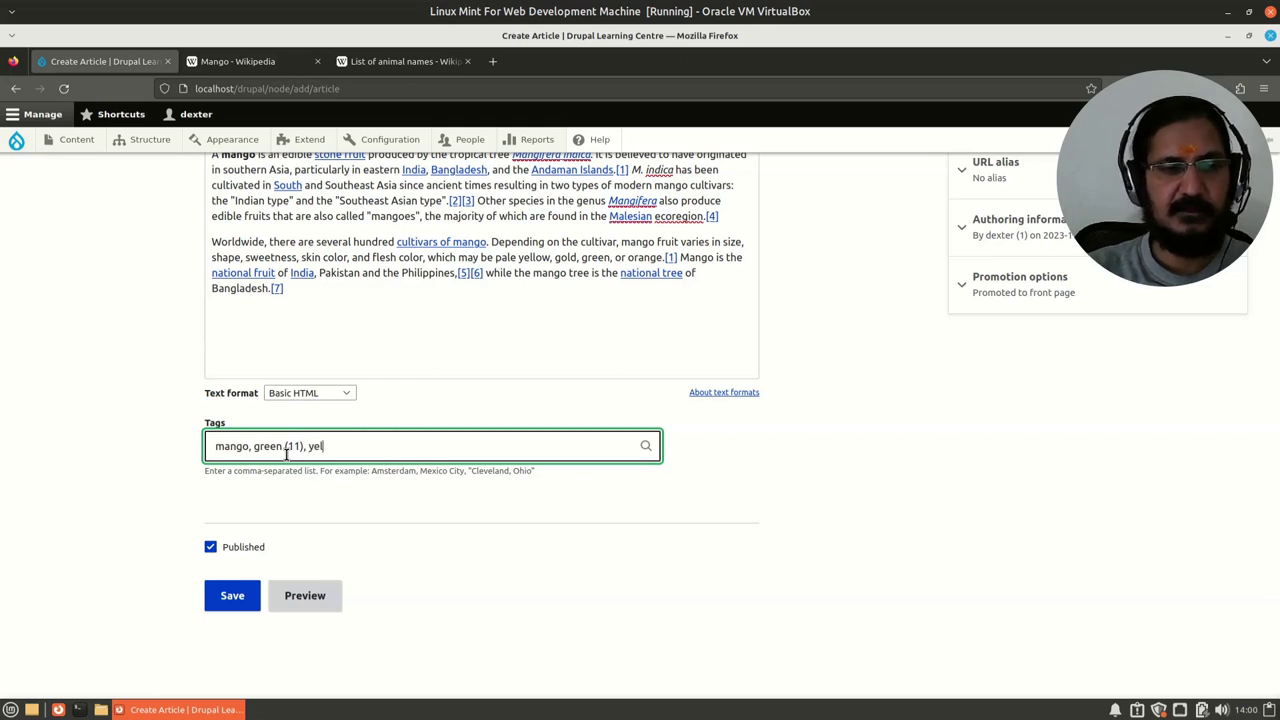
pyautogui.click(280, 484)
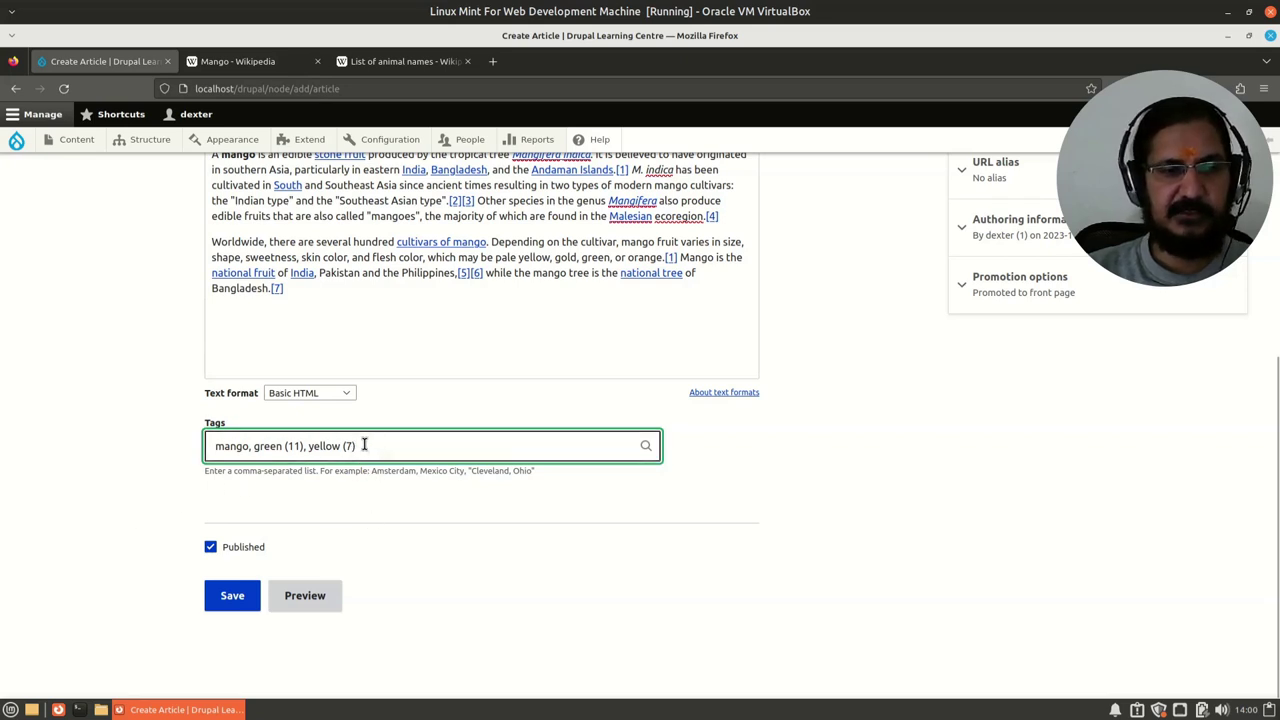
pyautogui.write(', fru')
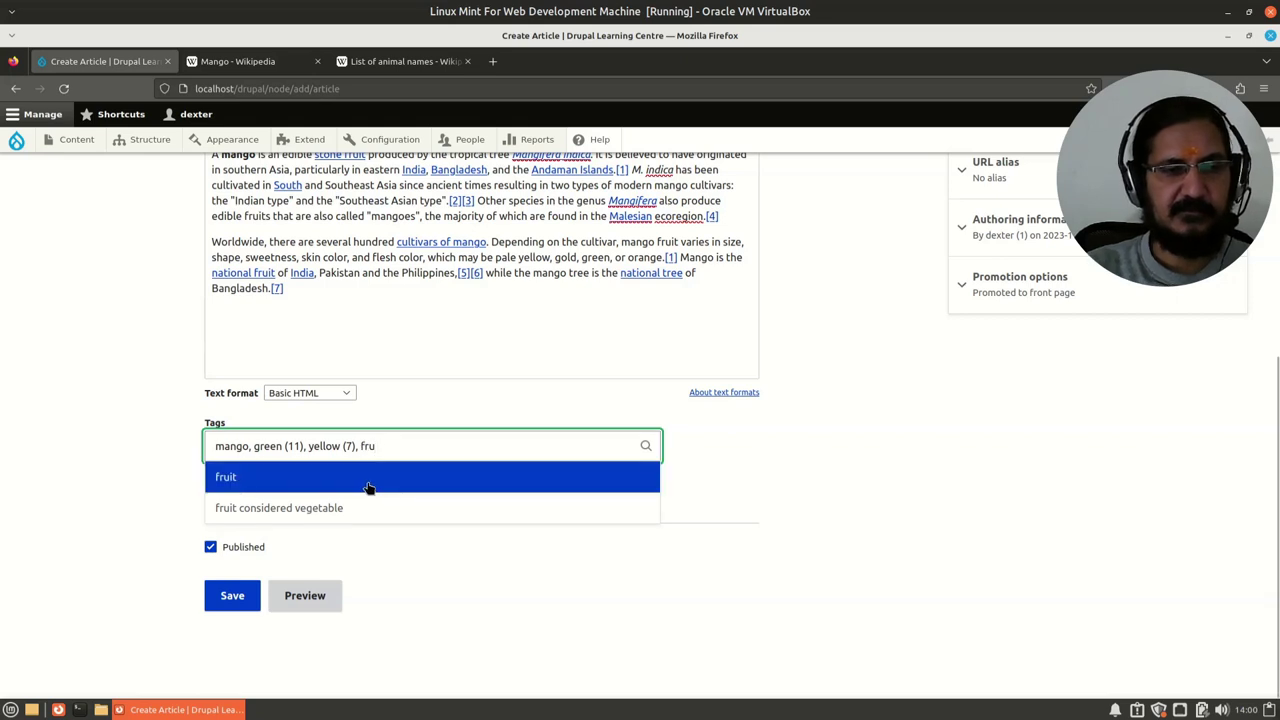
pyautogui.click(366, 486)
pyautogui.write(', s')
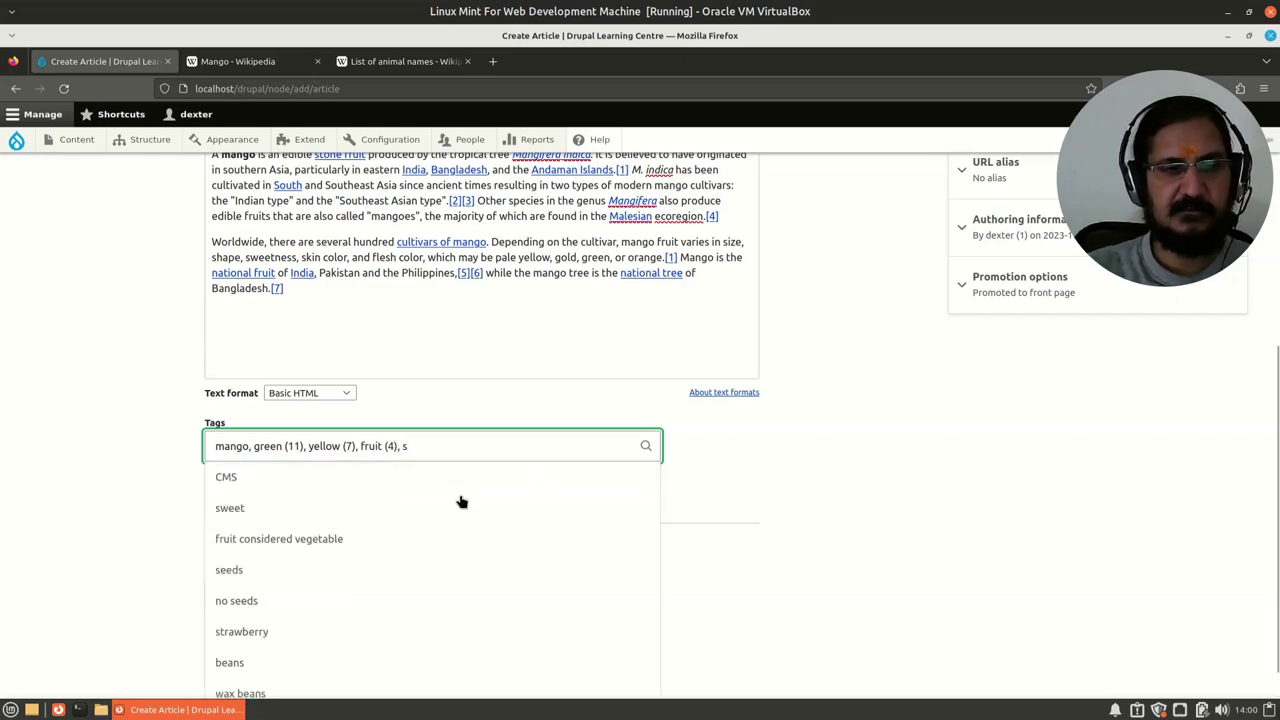
pyautogui.write('weet')
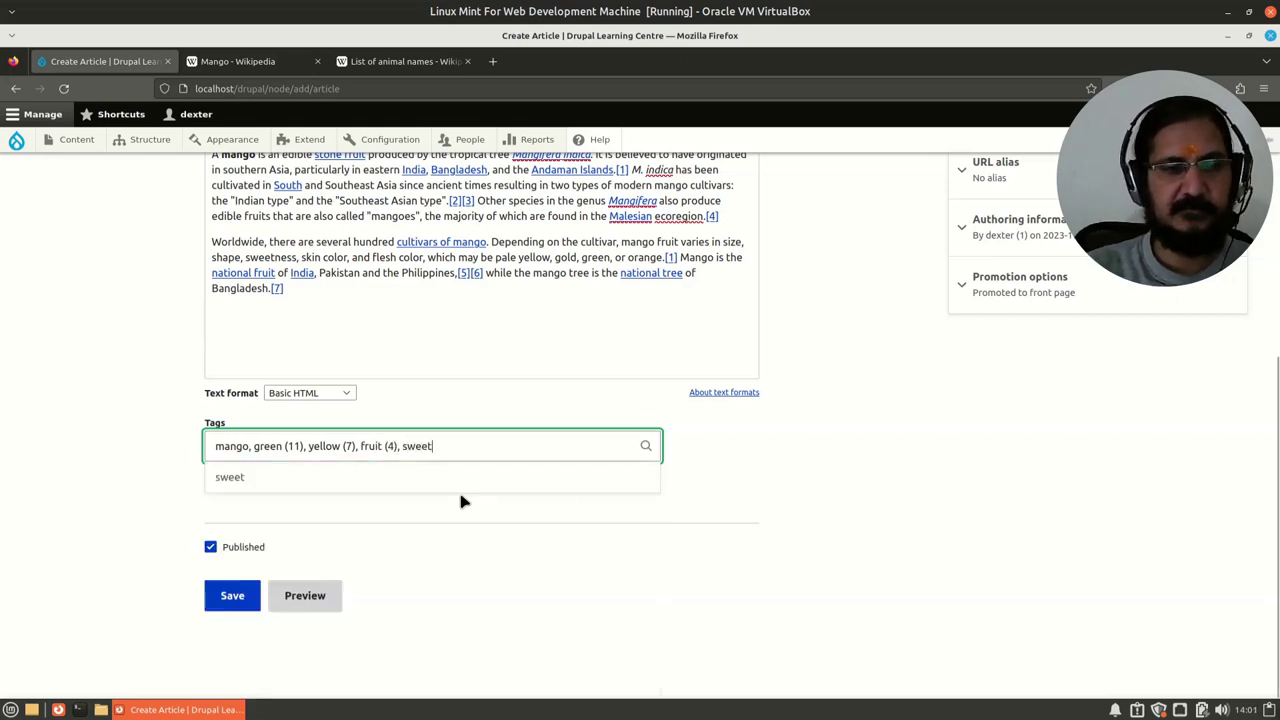
pyautogui.write('king of fruits')
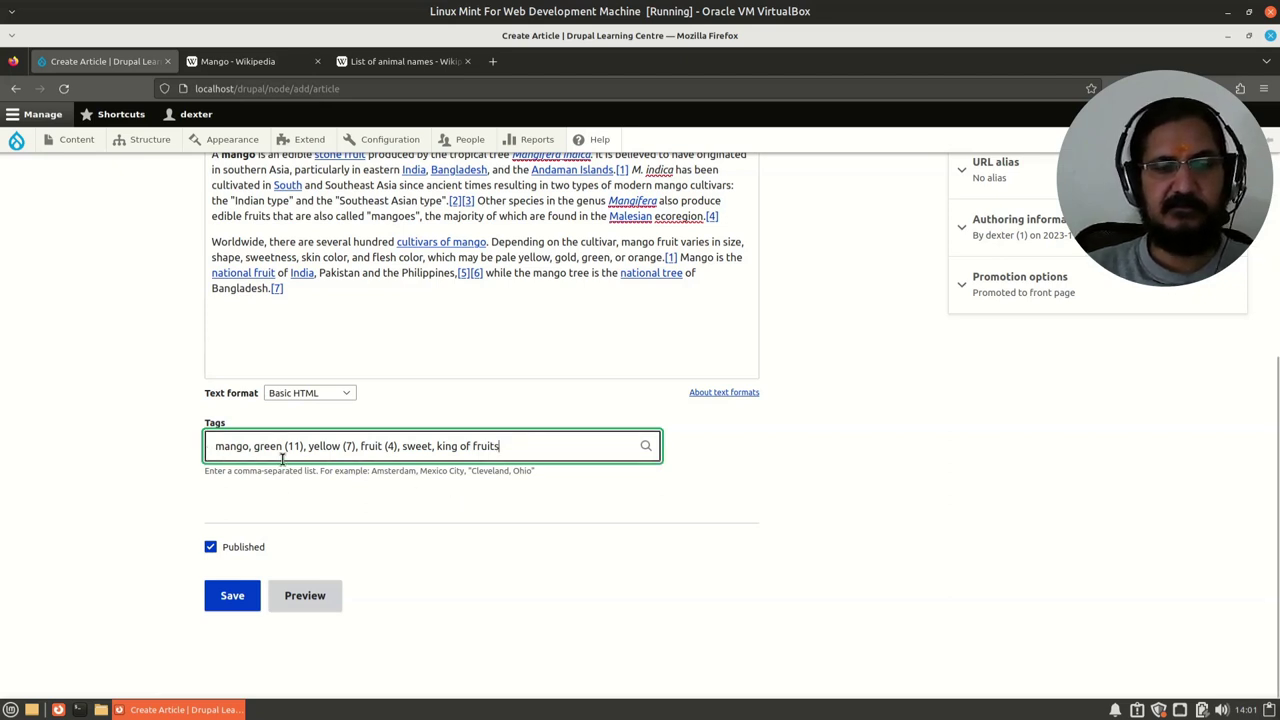
pyautogui.write(', see')
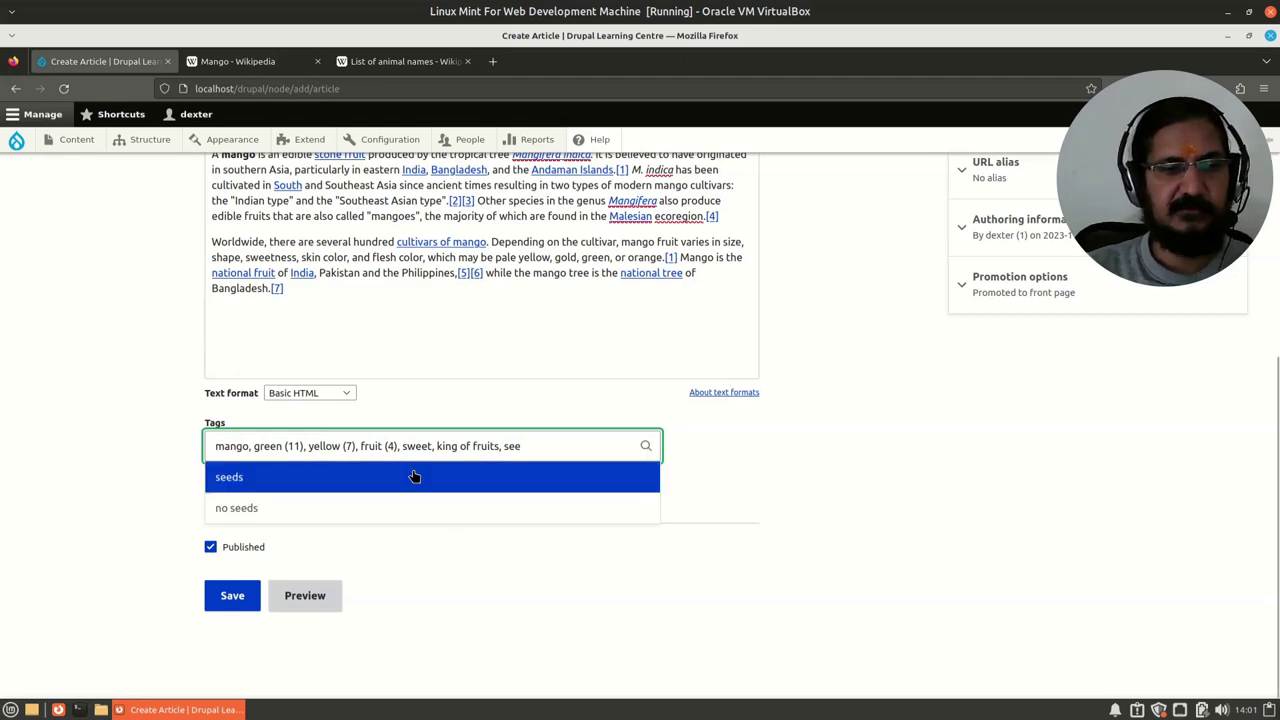
pyautogui.click(412, 477)
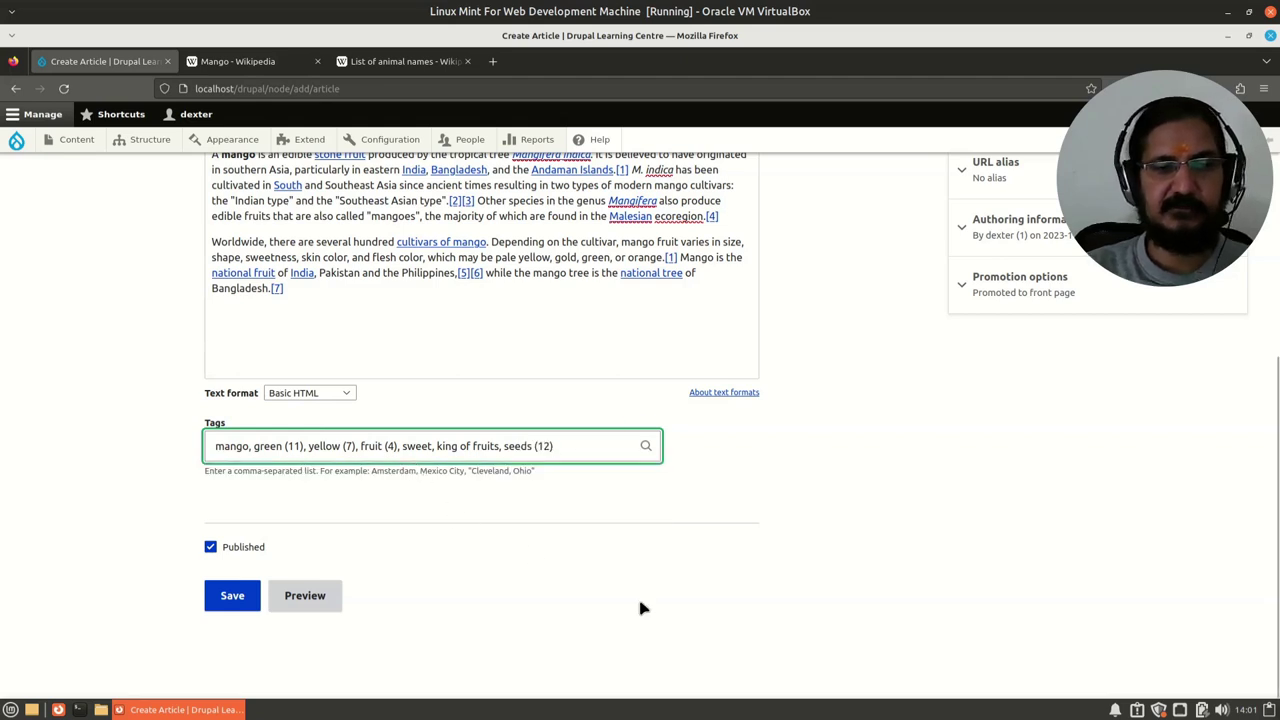
# Save the Mango article and view the mango tag page.
pyautogui.click(231, 596)
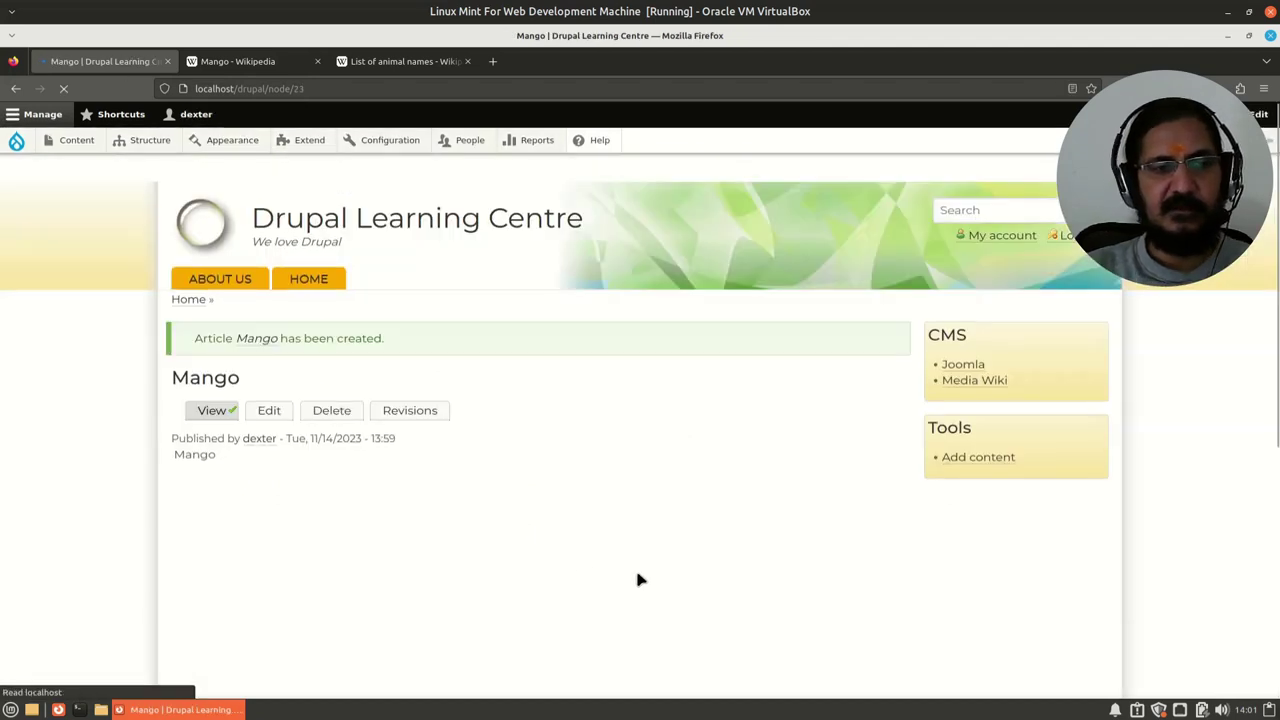
pyautogui.scroll(-8, 640, 578)
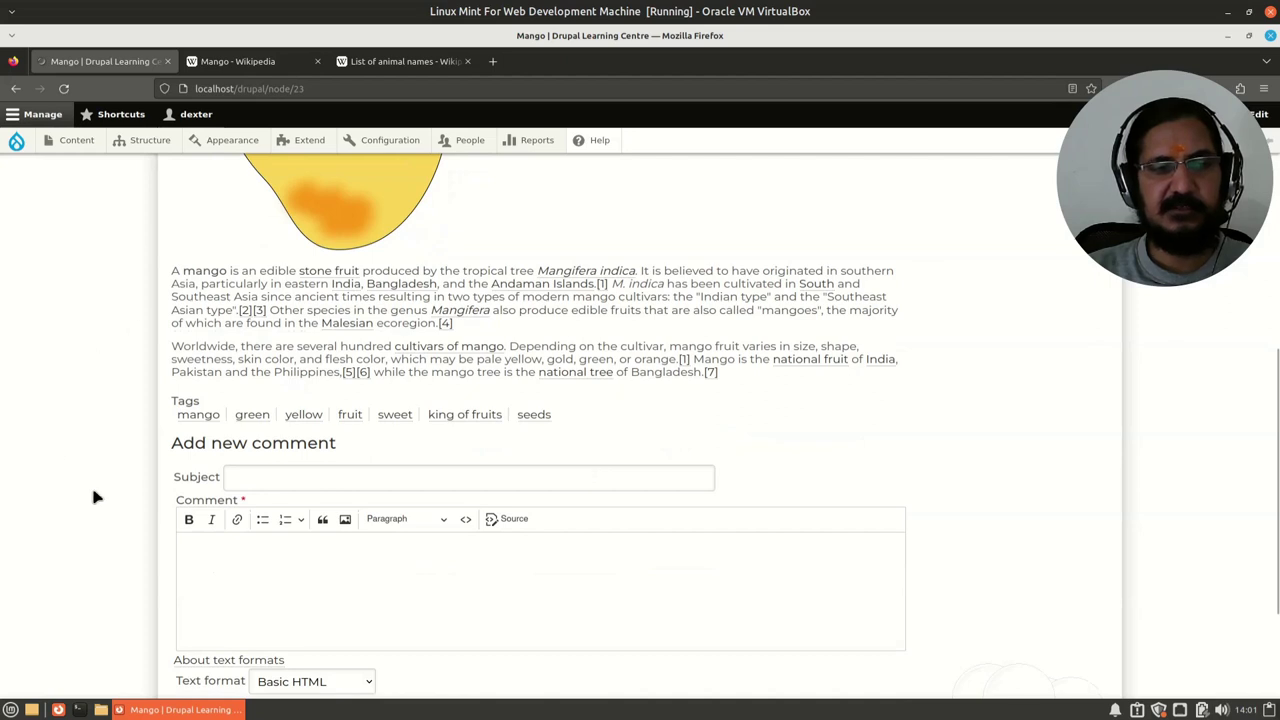
pyautogui.click(199, 419)
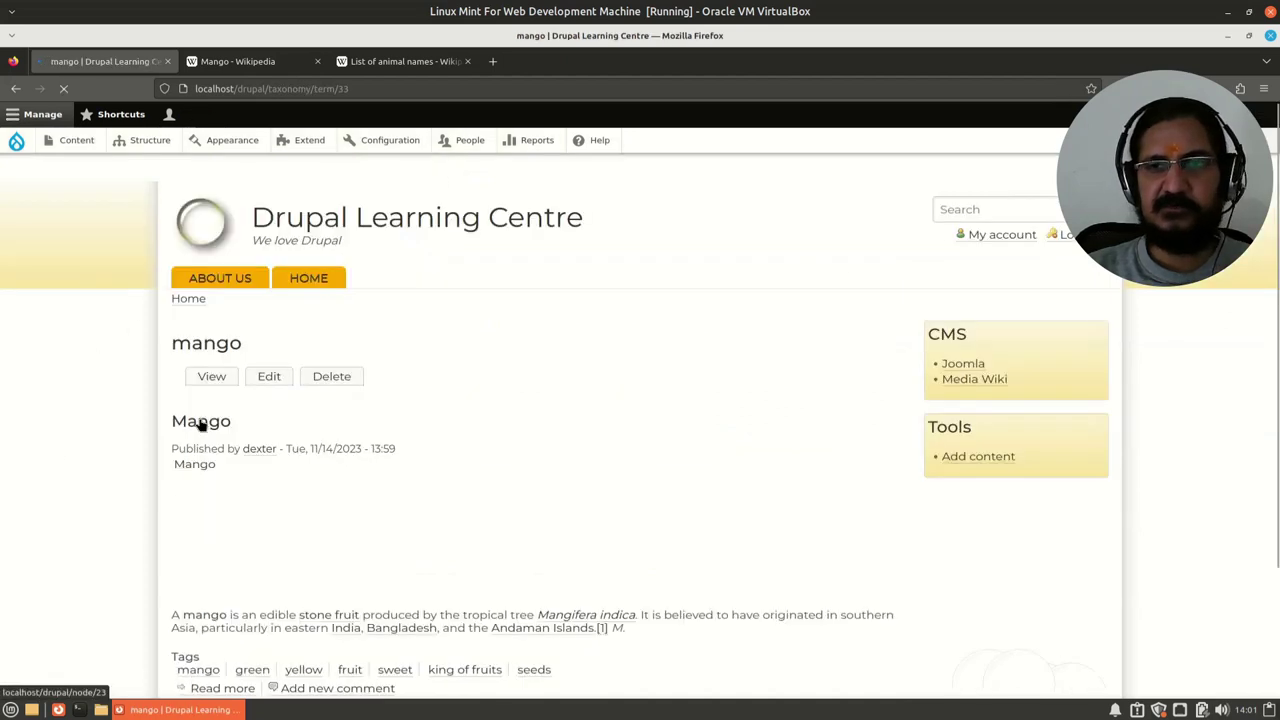
pyautogui.scroll(-3, 355, 516)
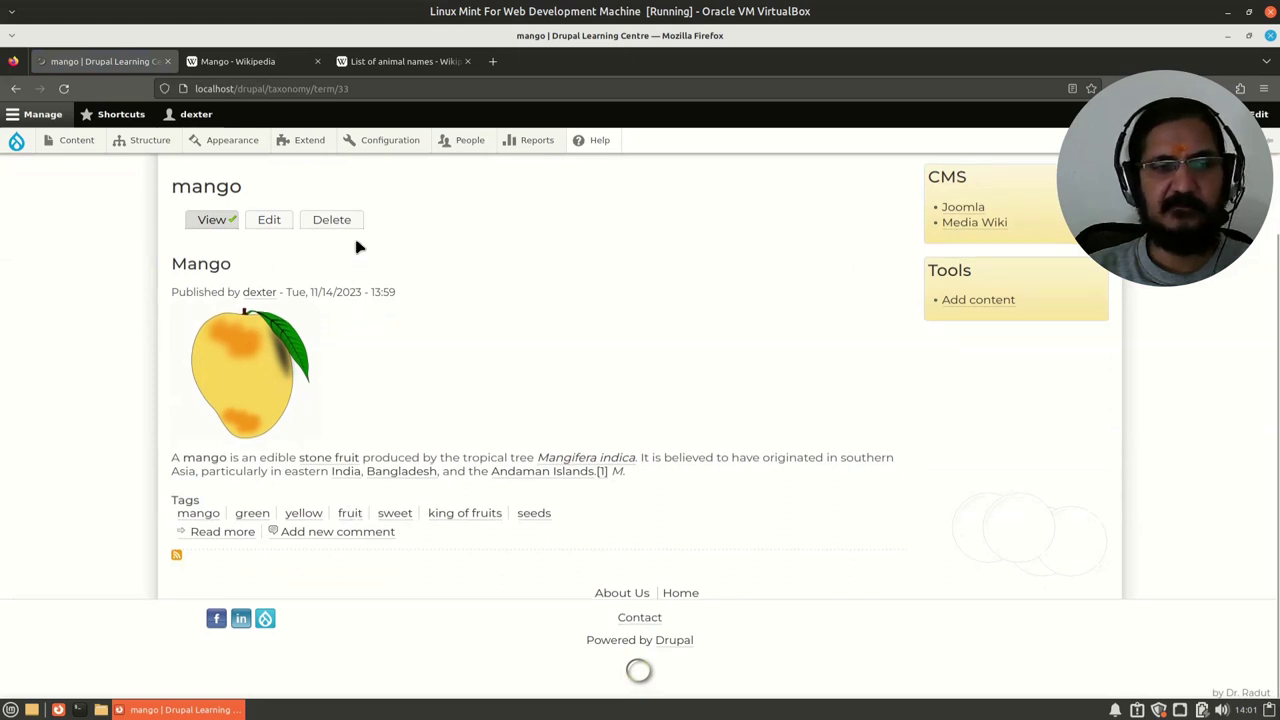
# Open the yellow tag page and confirm Mango appears above Zucchini and Pumpkin.
pyautogui.click(303, 514)
pyautogui.scroll(-3, 743, 580)
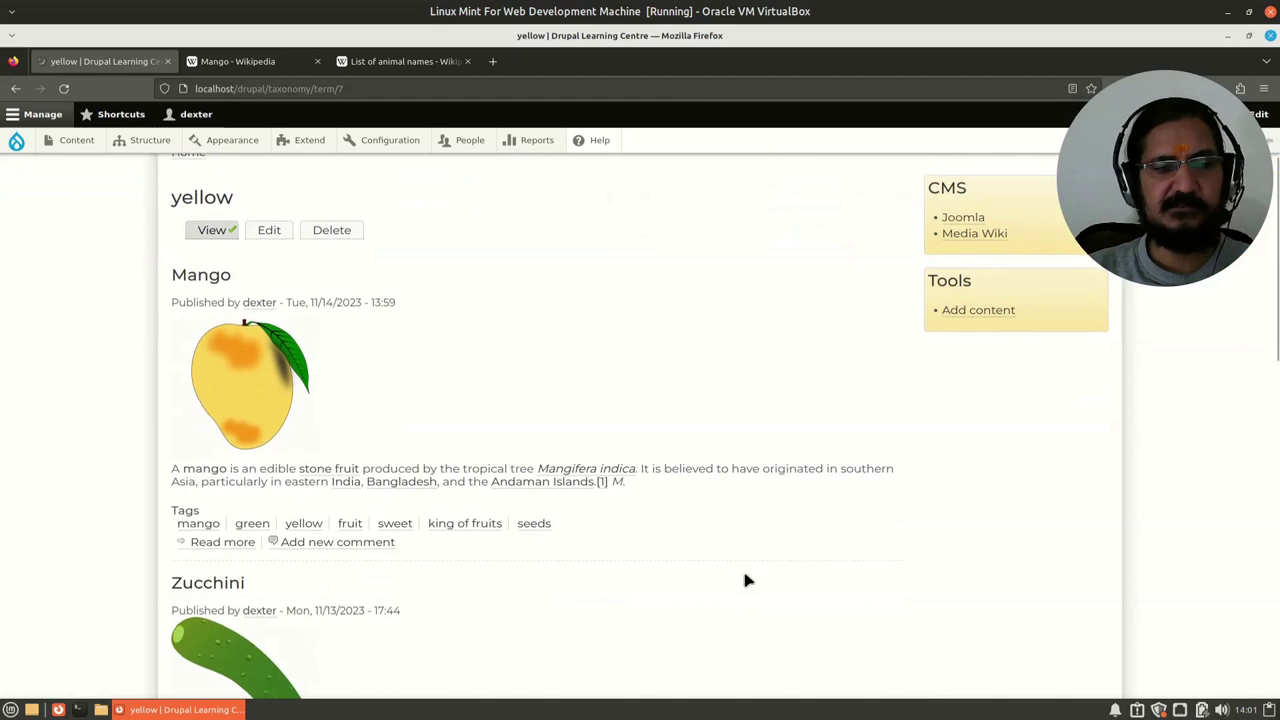
pyautogui.scroll(-7, 743, 575)
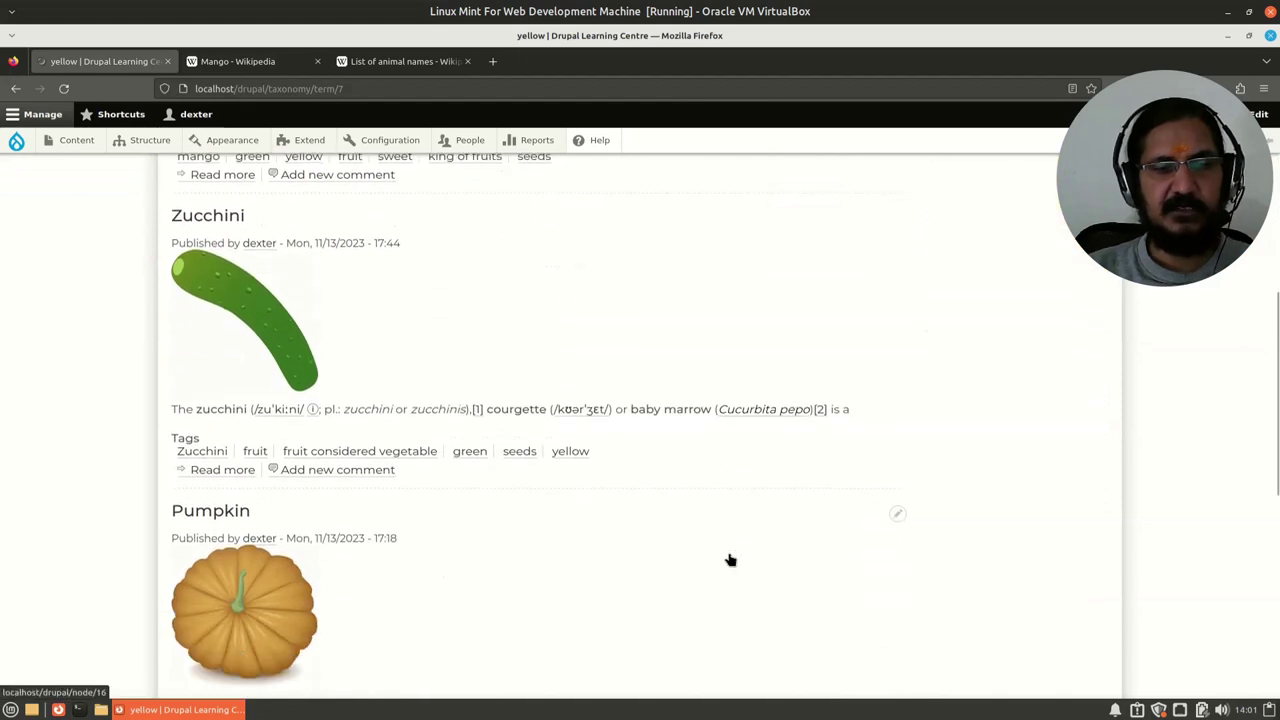
pyautogui.scroll(-5, 718, 530)
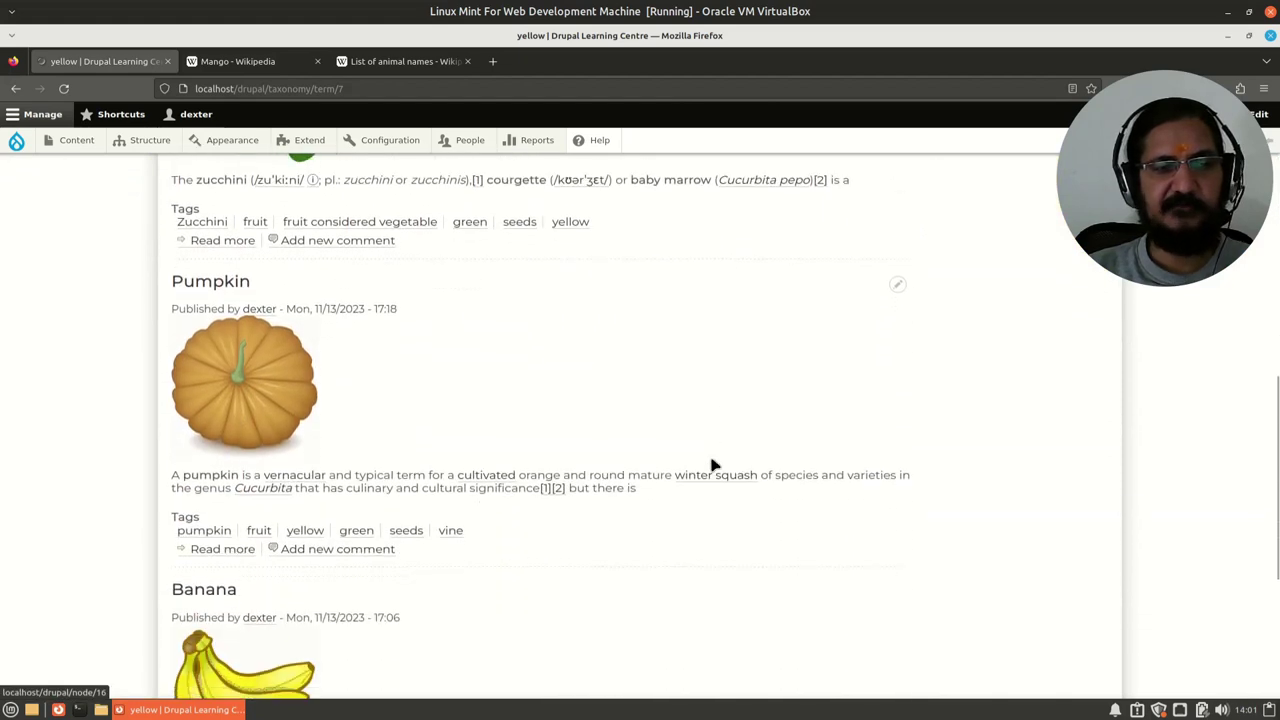
pyautogui.scroll(-6, 712, 464)
pyautogui.scroll(10, 708, 470)
pyautogui.scroll(5, 709, 481)
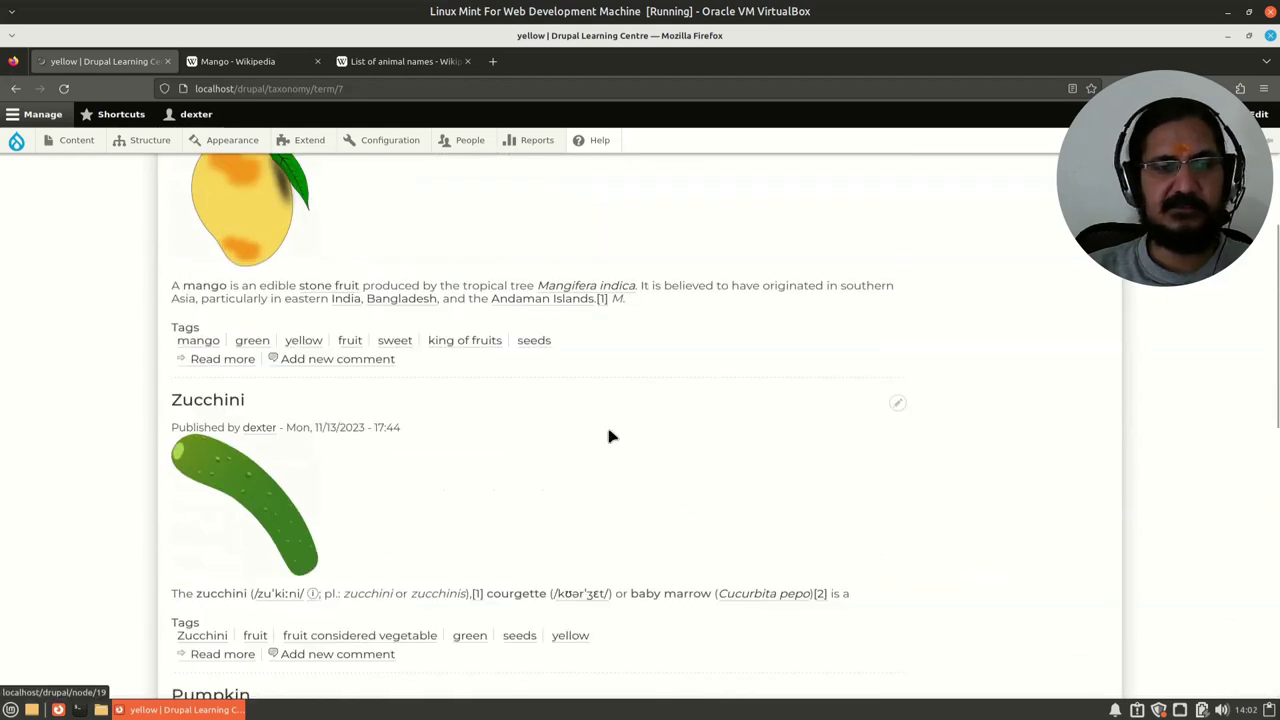
# Open the sweet tag page showing Mango first, then Watermelon and Banana.
pyautogui.click(395, 343)
pyautogui.scroll(-3, 634, 517)
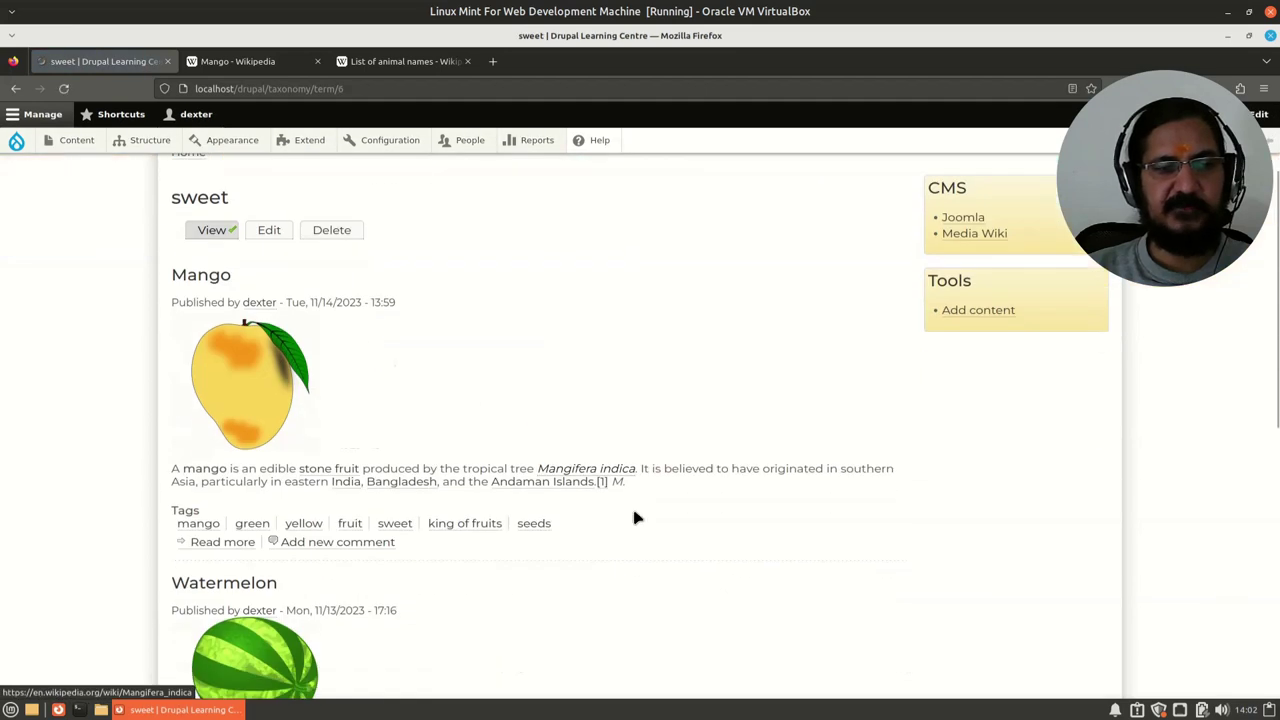
pyautogui.scroll(-12, 634, 517)
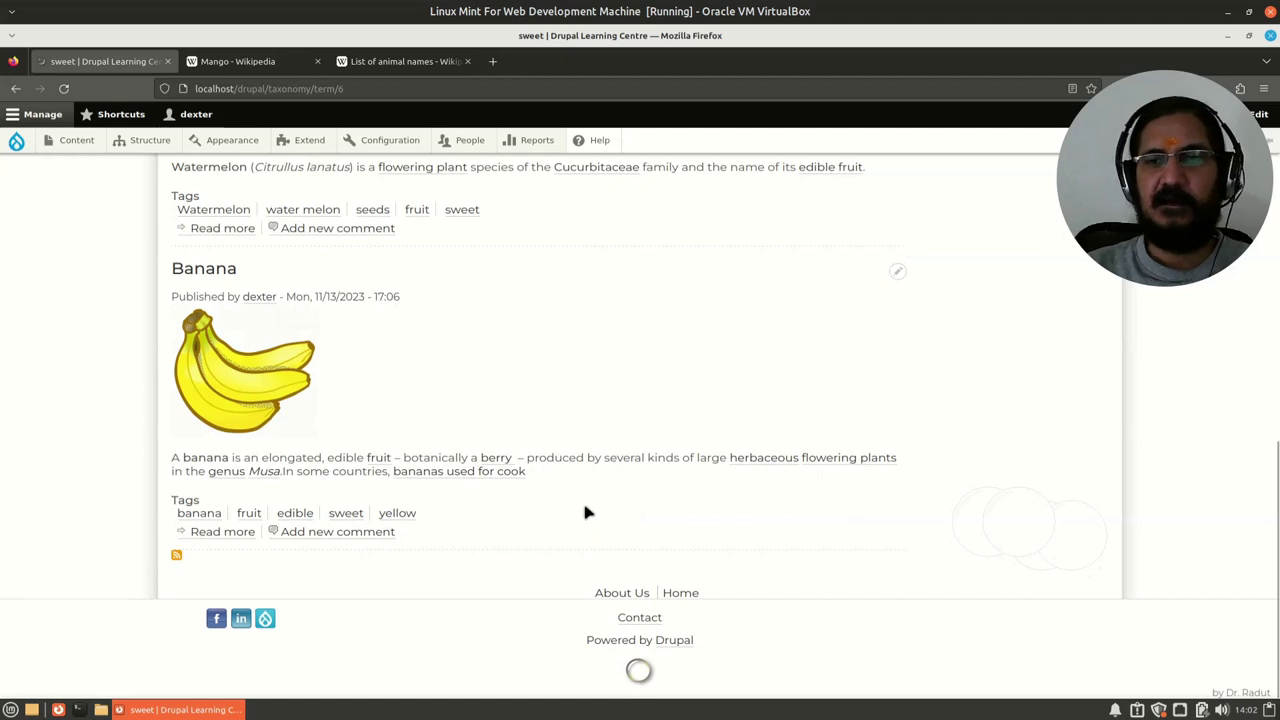
pyautogui.scroll(15, 586, 511)
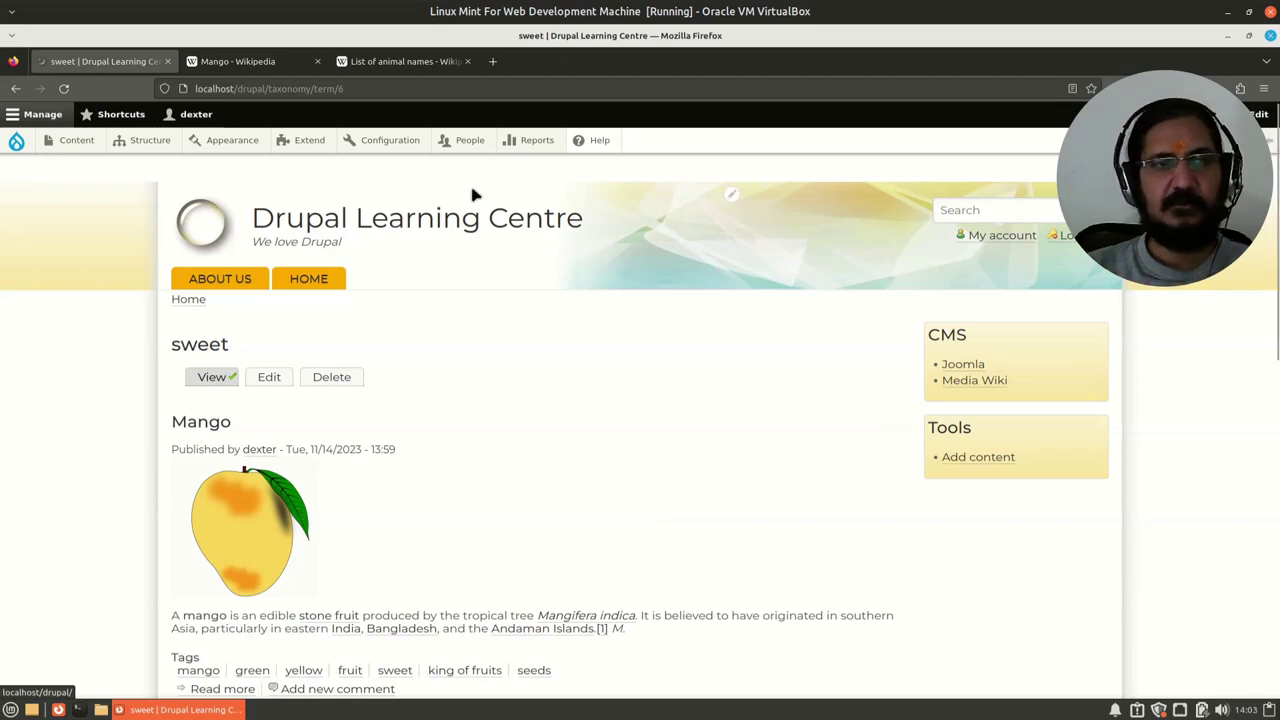
# Switch to the List of animal names tab and preview several table links.
pyautogui.click(377, 63)
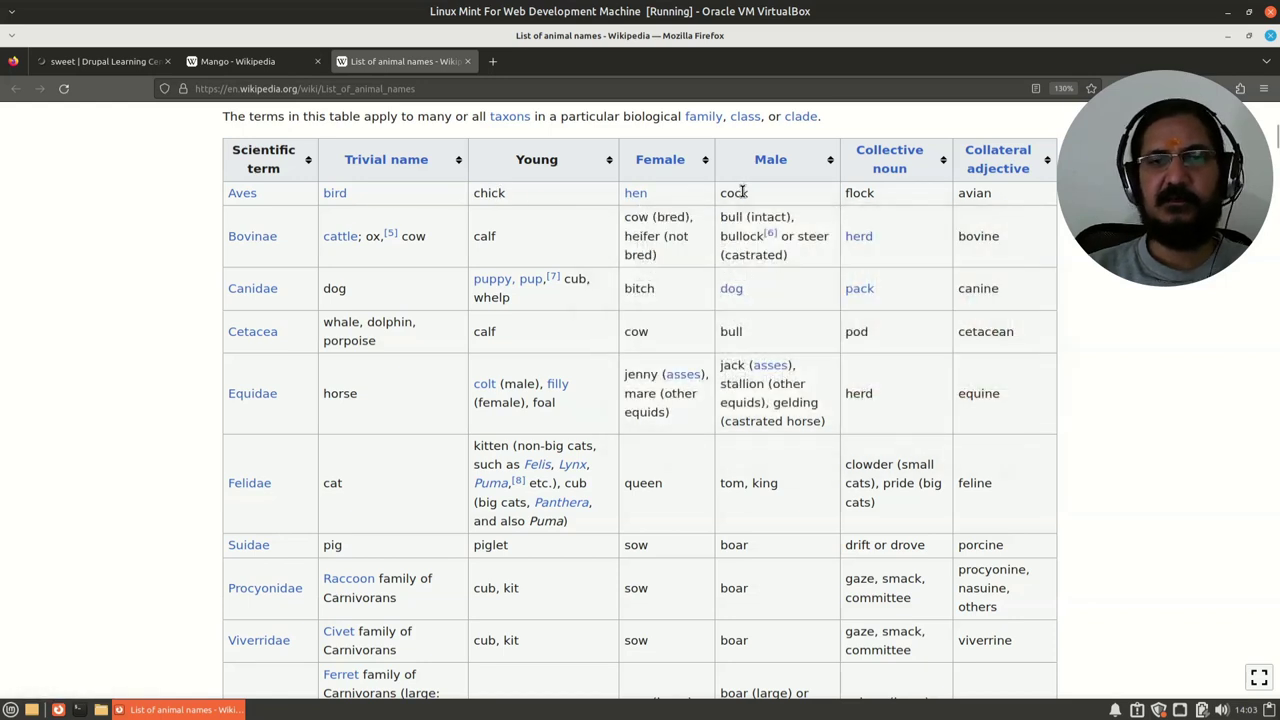
pyautogui.moveTo(336, 203)
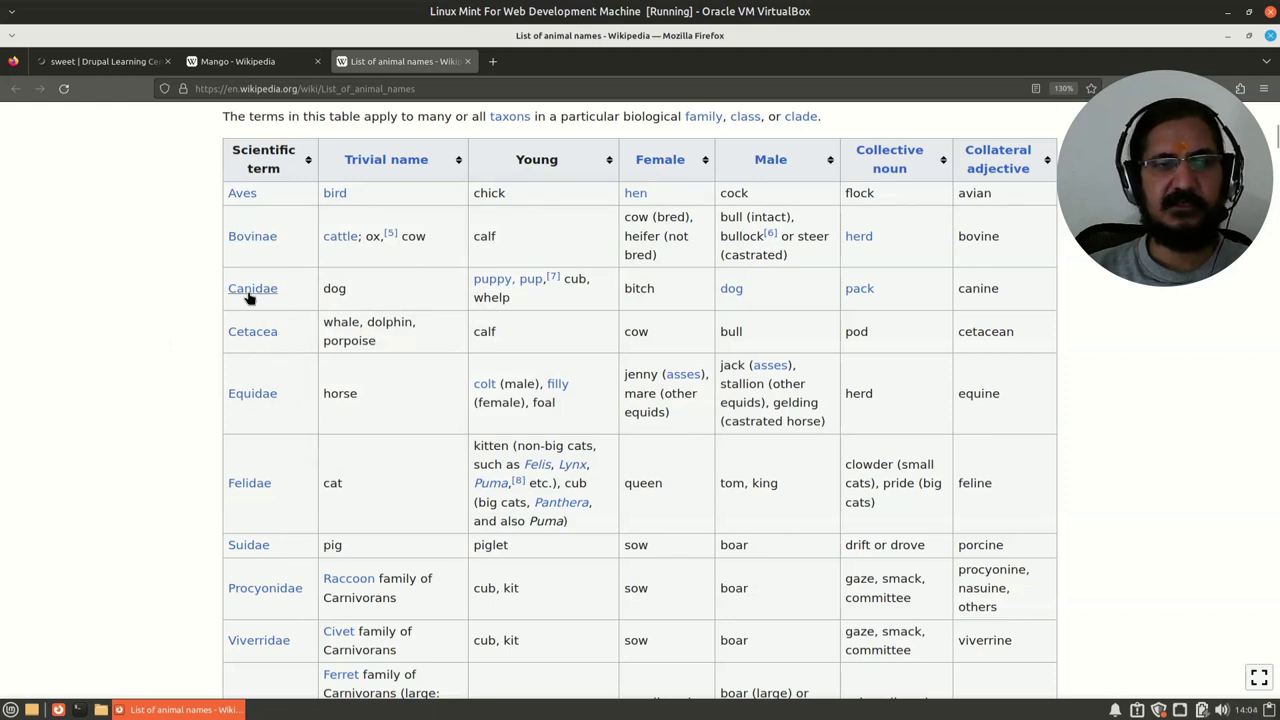
pyautogui.moveTo(250, 298)
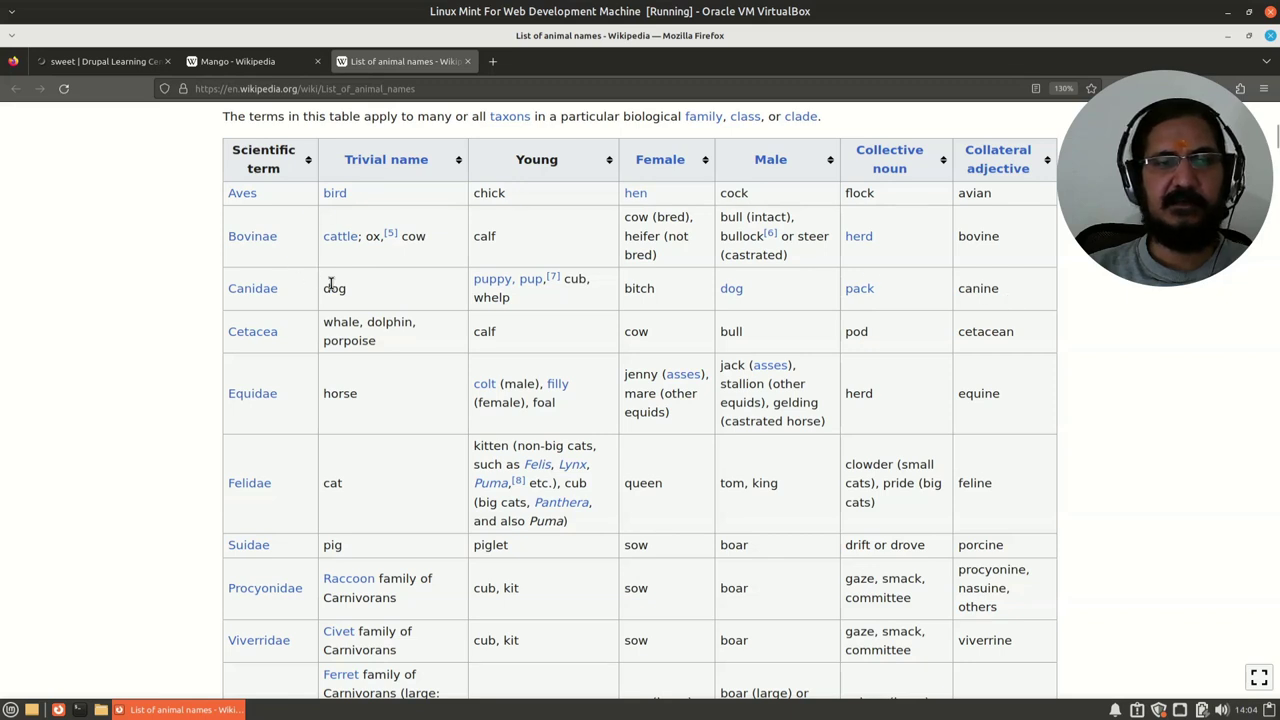
pyautogui.moveTo(493, 281)
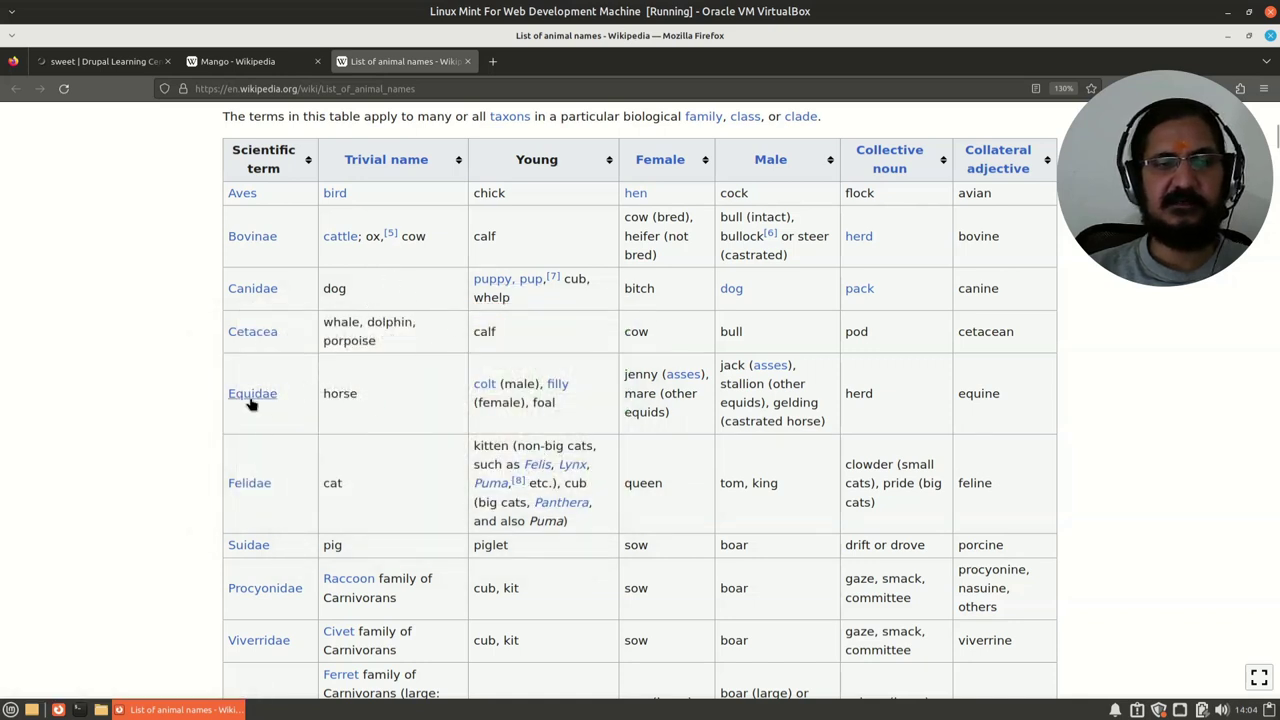
pyautogui.moveTo(251, 398)
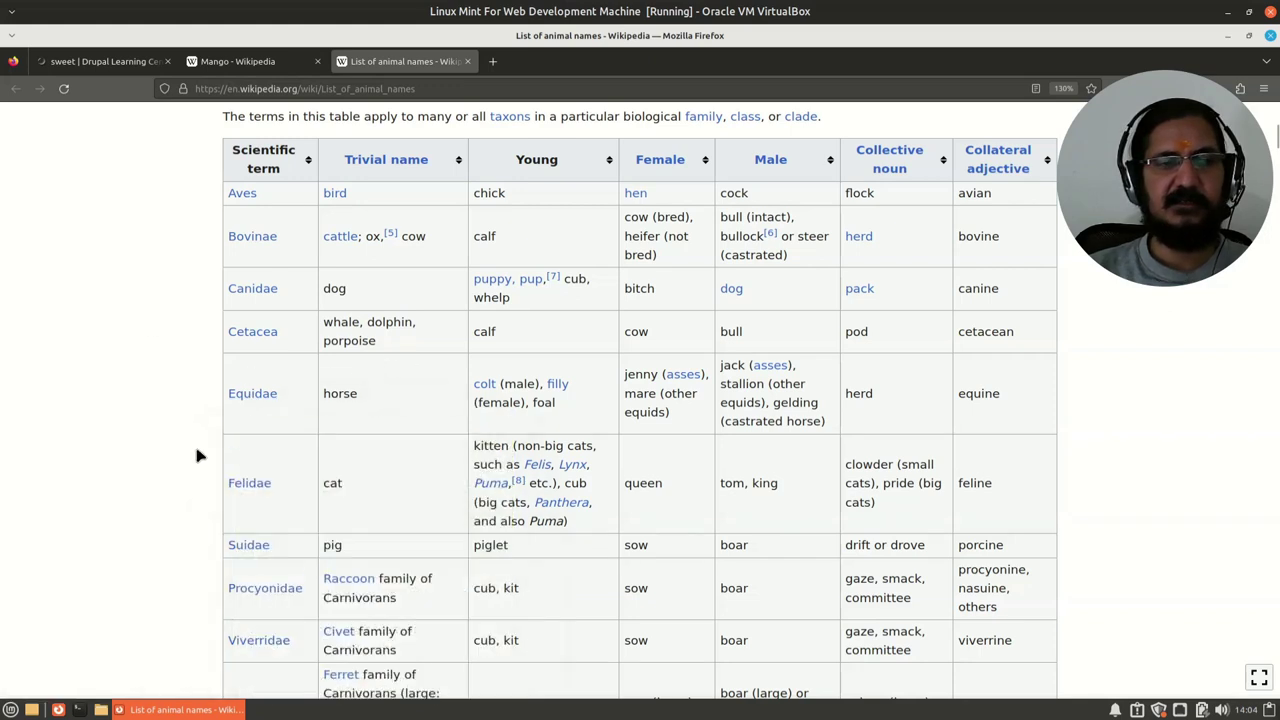
pyautogui.moveTo(250, 485)
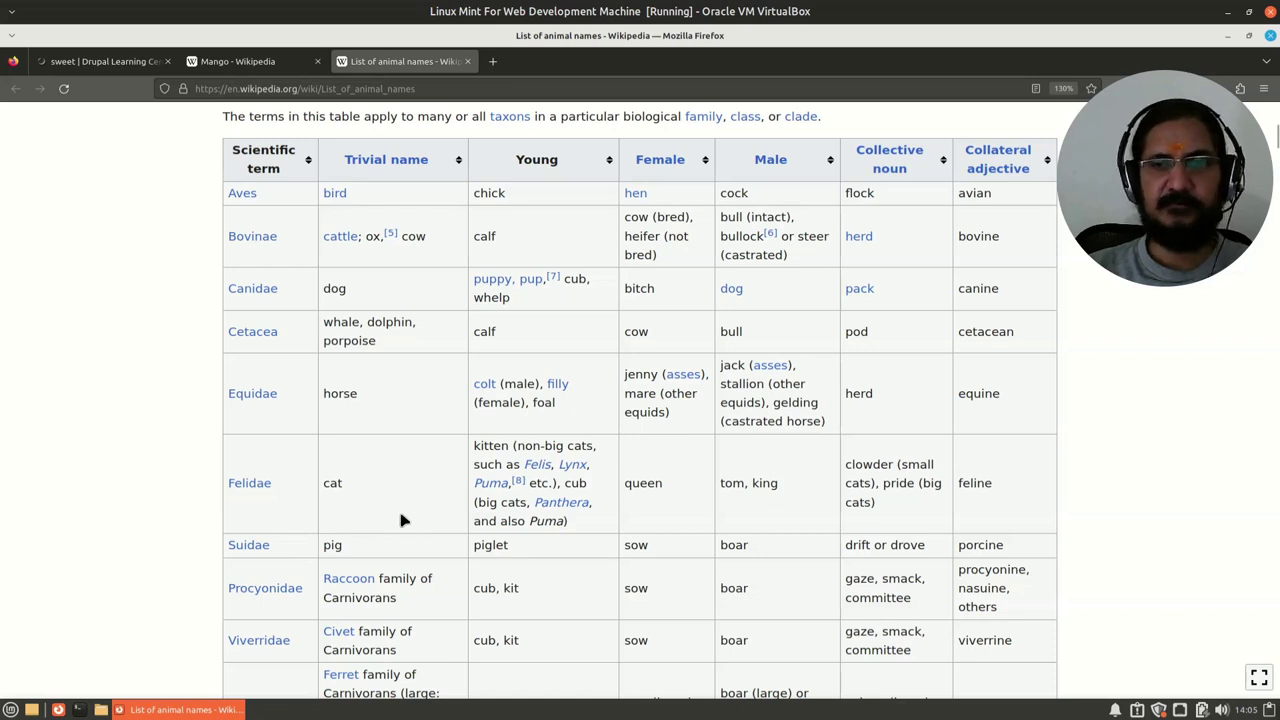
# Return to the 'sweet | Drupal Learning Centre' tab showing the Mango article.
pyautogui.click(87, 62)
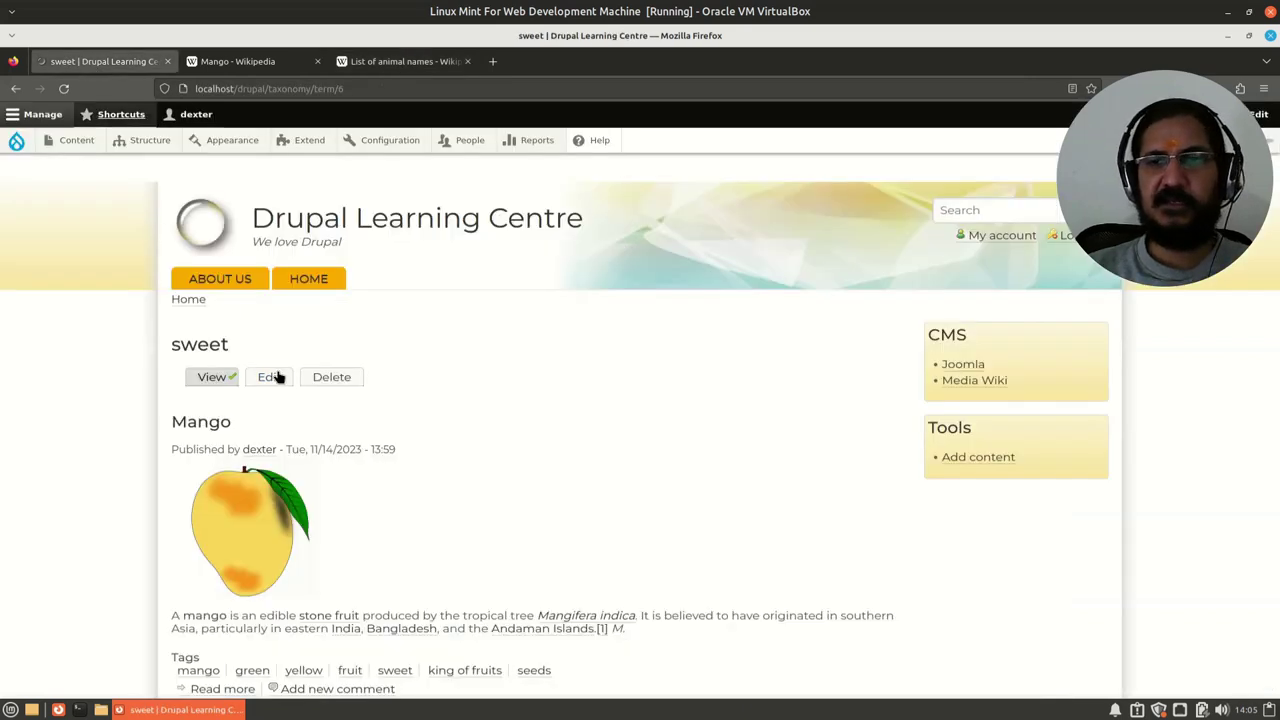